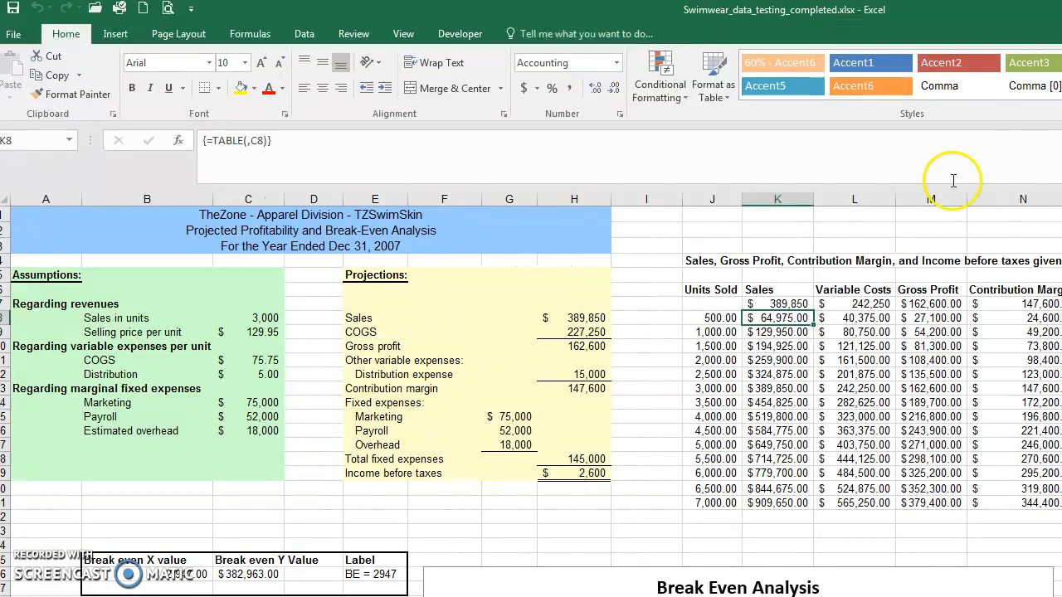
Step: Switch to the Swimwear_data_testing2.xlsx workbook and clear the break-even X, Y and label entries in B24:E24
click(804, 323)
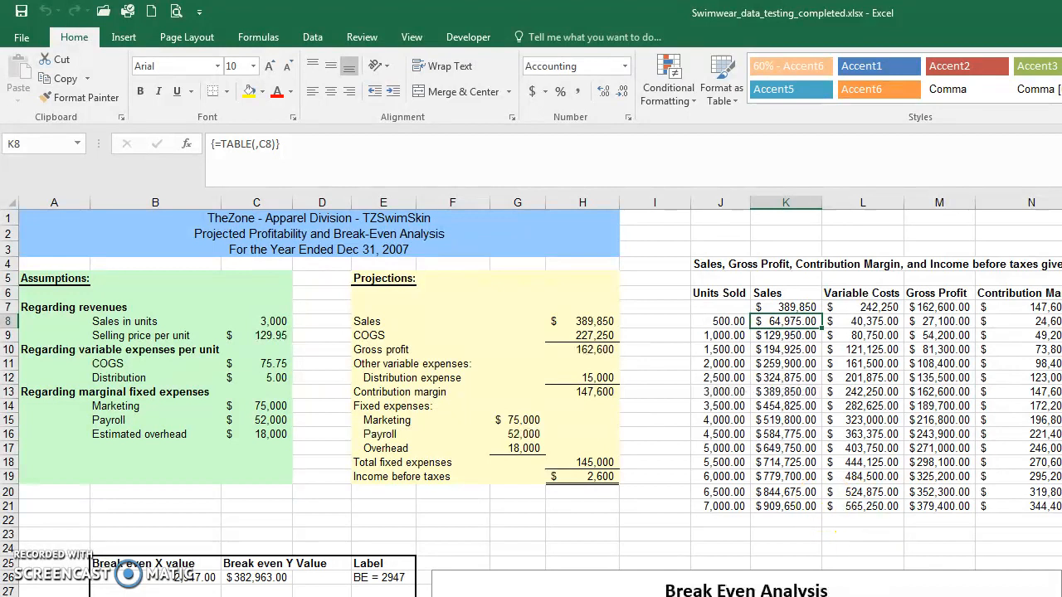
key(alt+Tab)
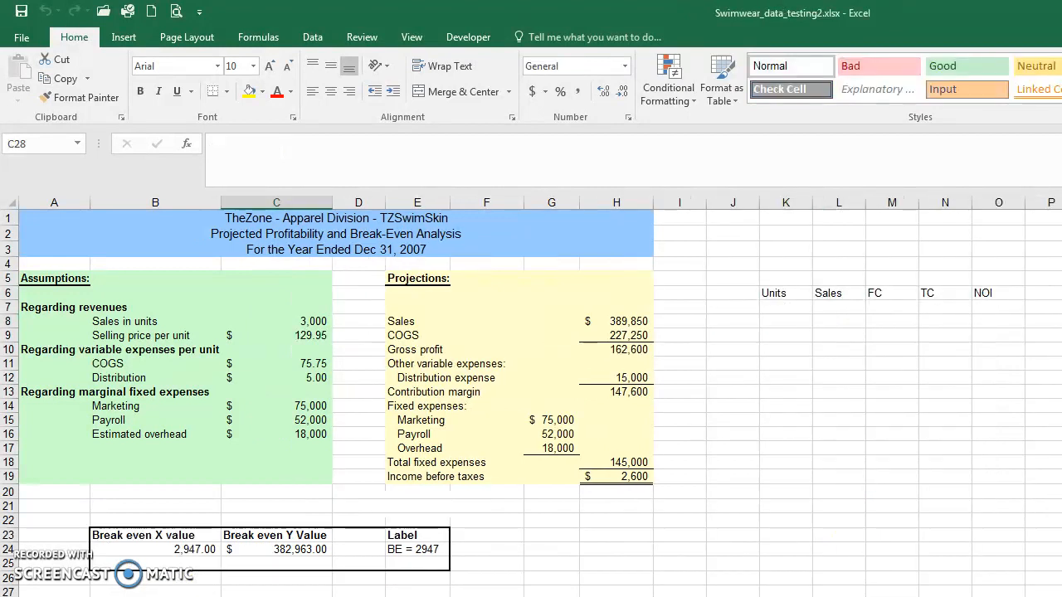
click(189, 549)
drag(241, 548, 409, 547)
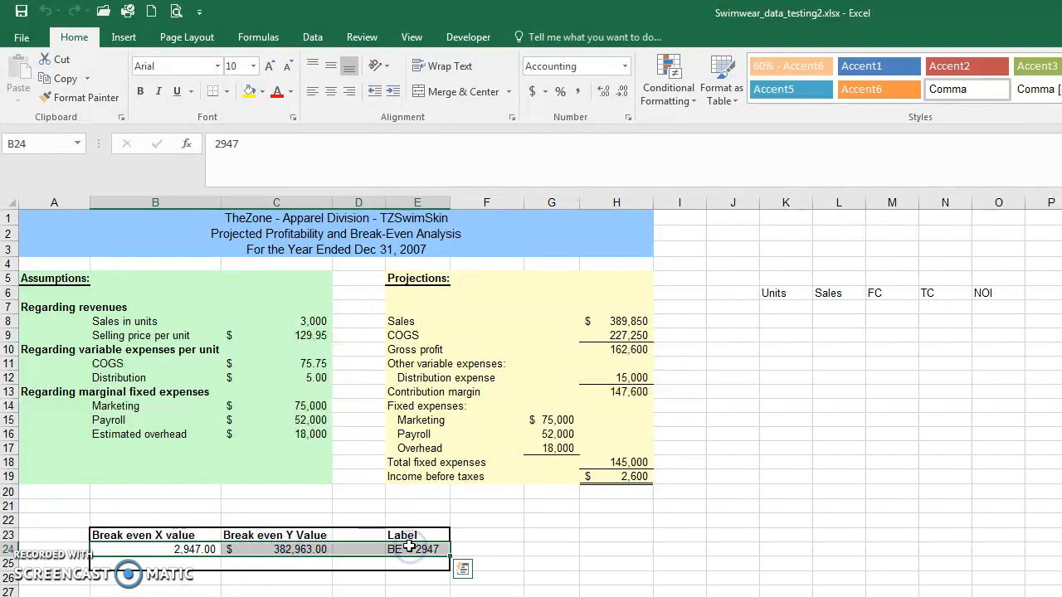
key(Delete)
click(194, 549)
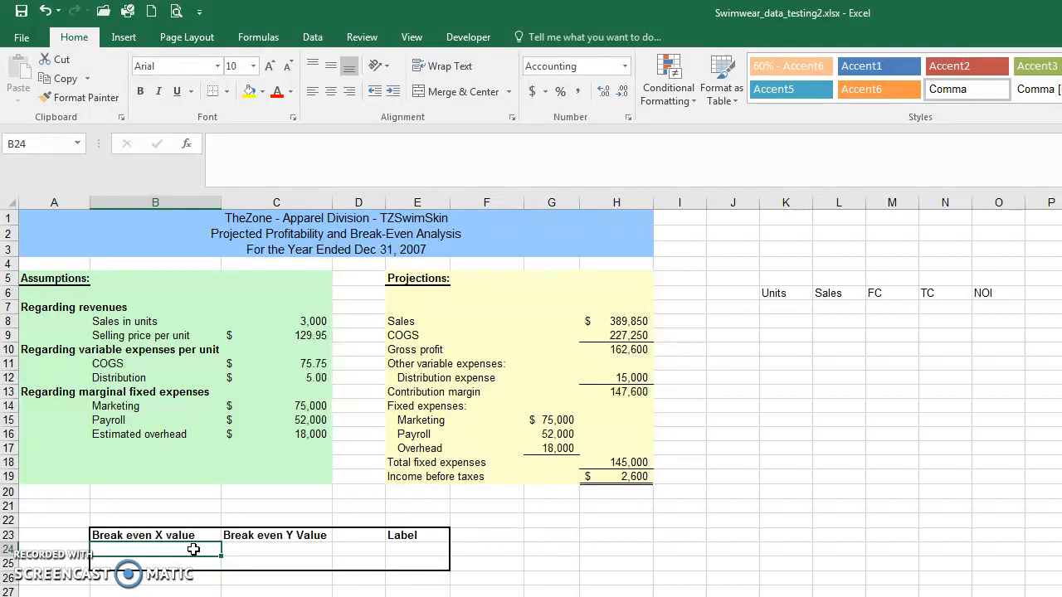
key(Right)
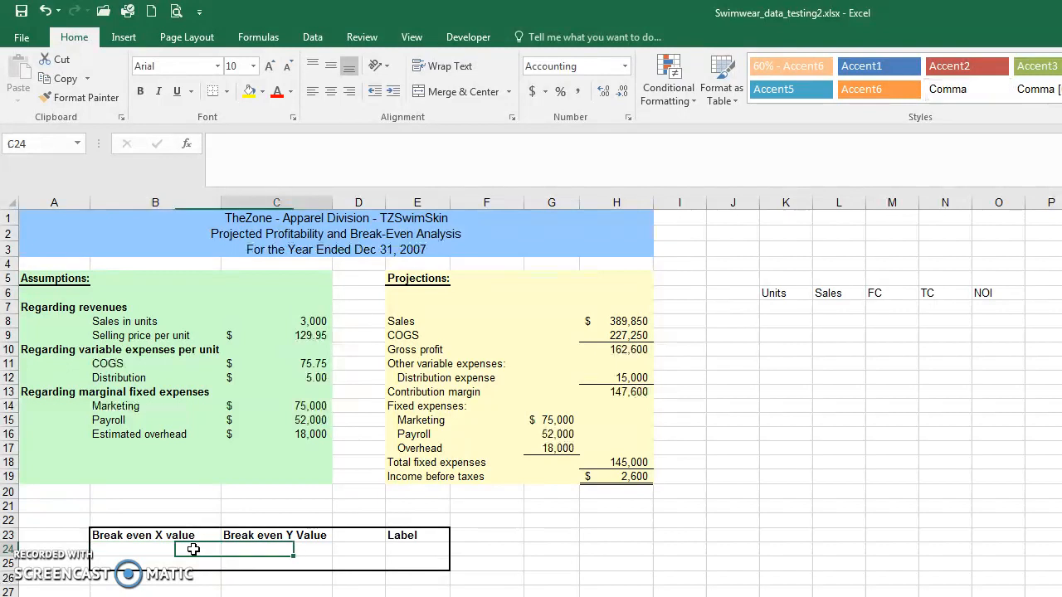
key(Right)
key(Right)
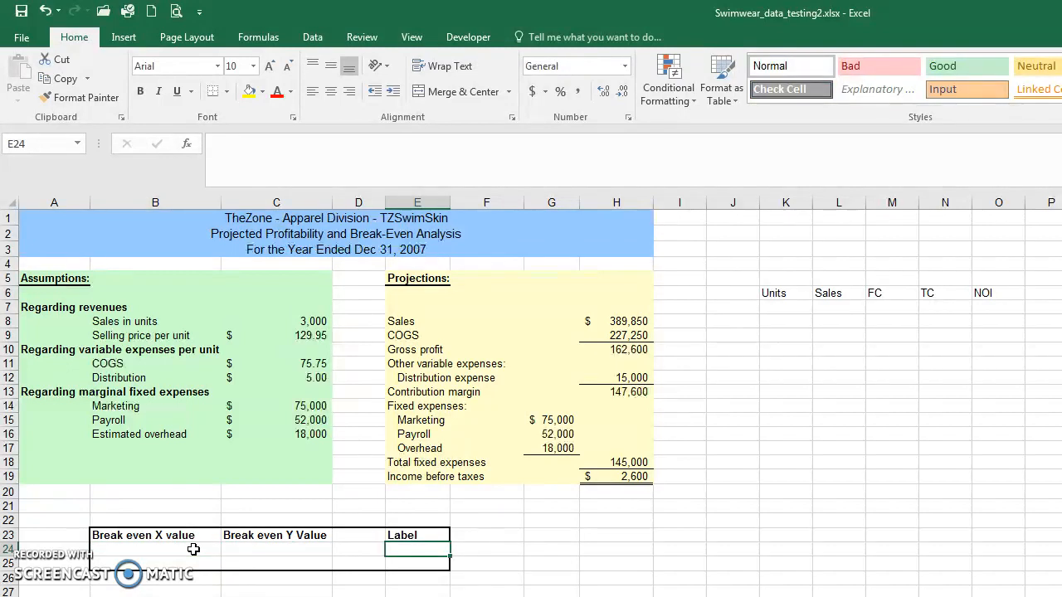
Step: Enter the formula =(C14+C15+C16) in B24 to sum the marginal fixed expenses under Break even X value
click(192, 549)
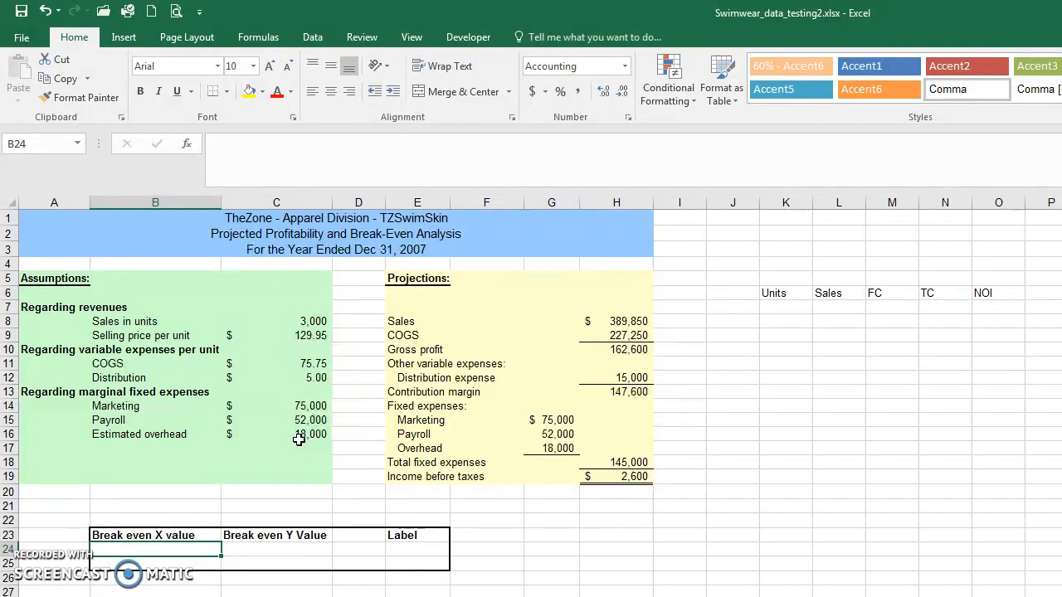
text(=()
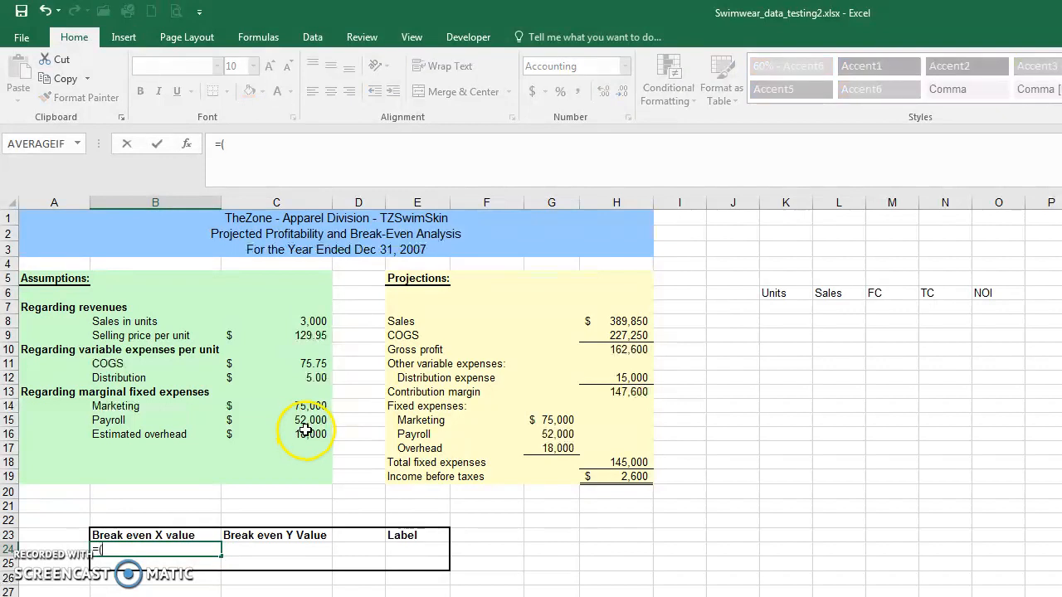
click(305, 407)
text(+)
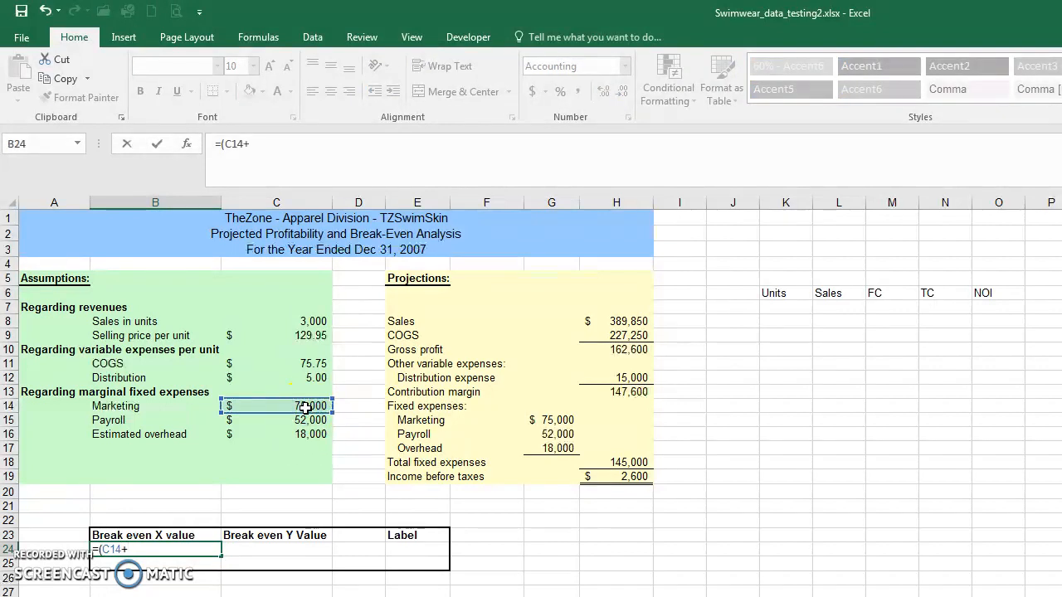
click(306, 421)
text(+)
click(304, 433)
text())
key(Return)
key(Up)
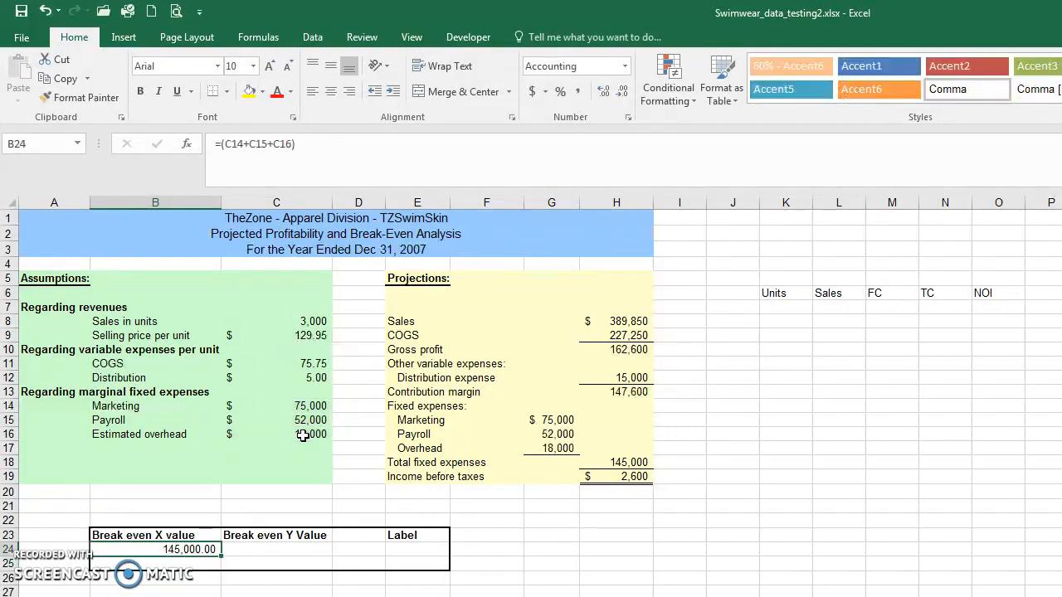
Step: Extend the B24 formula to divide fixed expenses by the unit contribution margin: =(C14+C15+C16)/(C9-C11-C12)
click(390, 145)
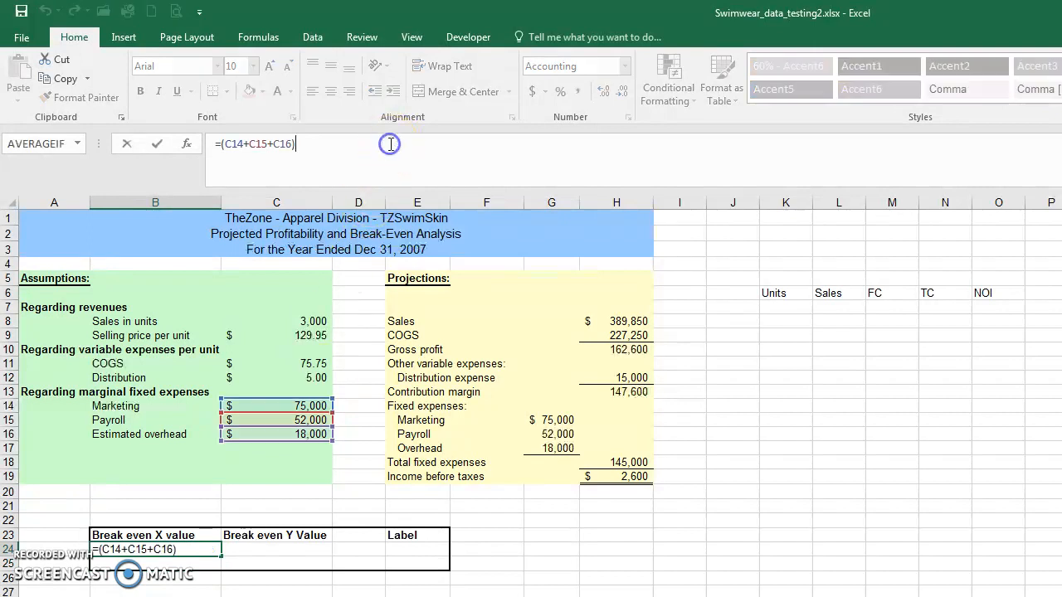
text(/()
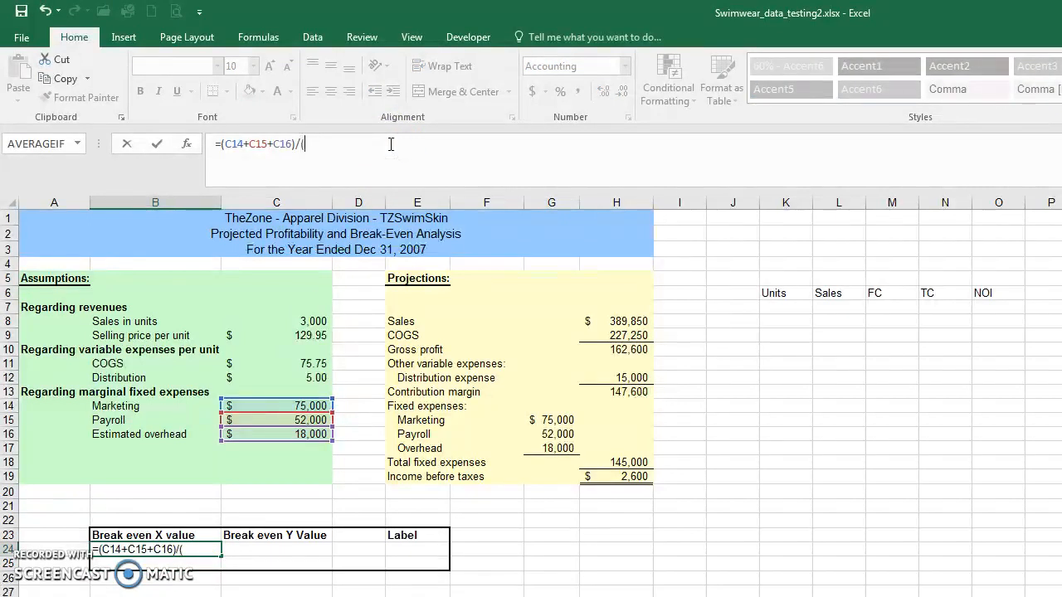
click(306, 335)
text(-)
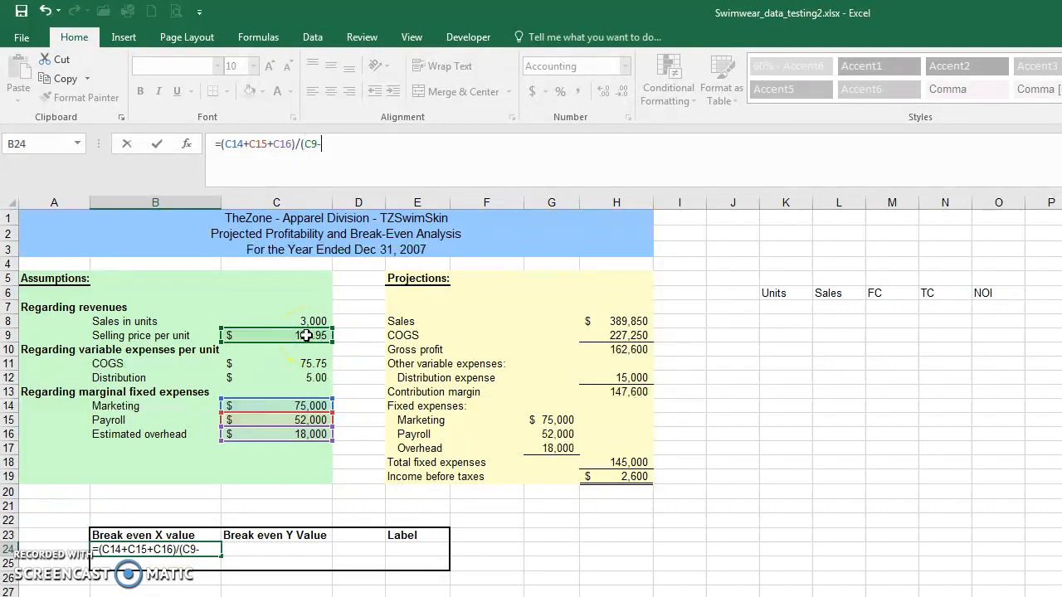
click(303, 364)
text(-)
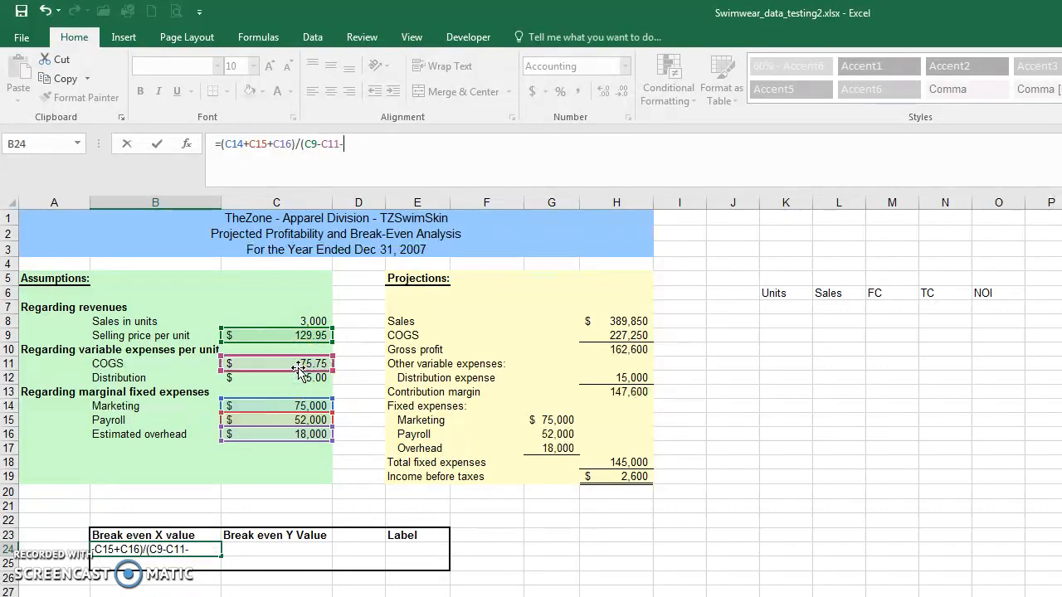
click(297, 377)
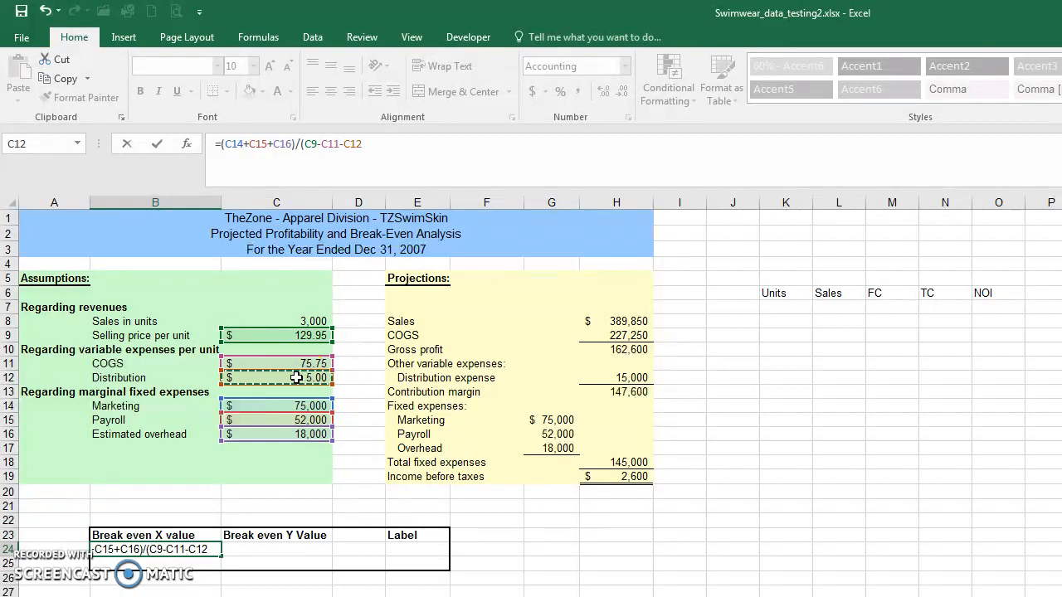
text())
key(Return)
key(Up)
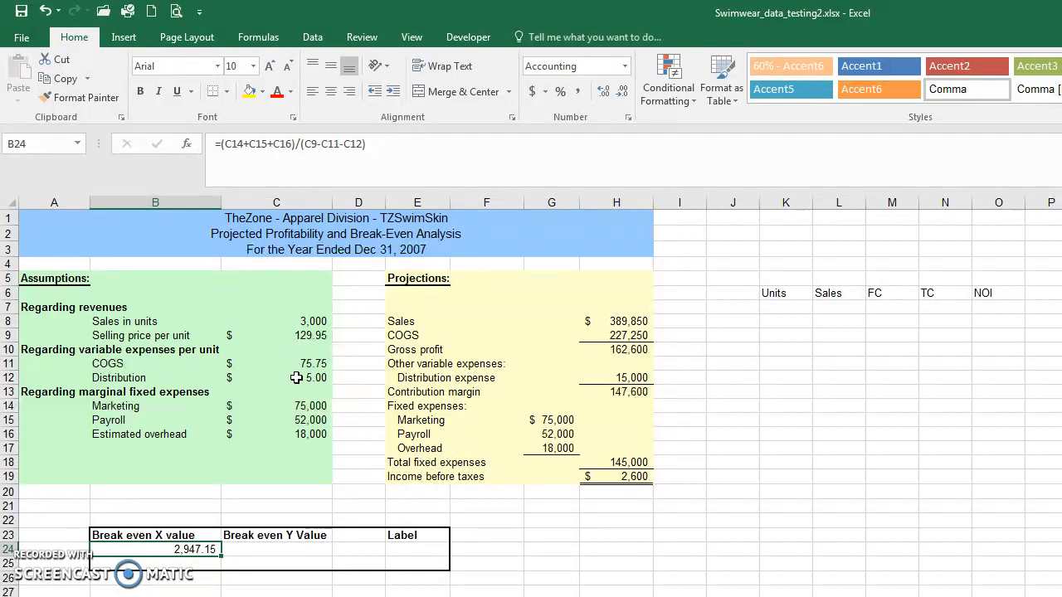
Step: Wrap the B24 break-even formula in ROUNDUP with 0 digits: =ROUNDUP((C14+C15+C16)/(C9-C11-C12),0)
click(224, 143)
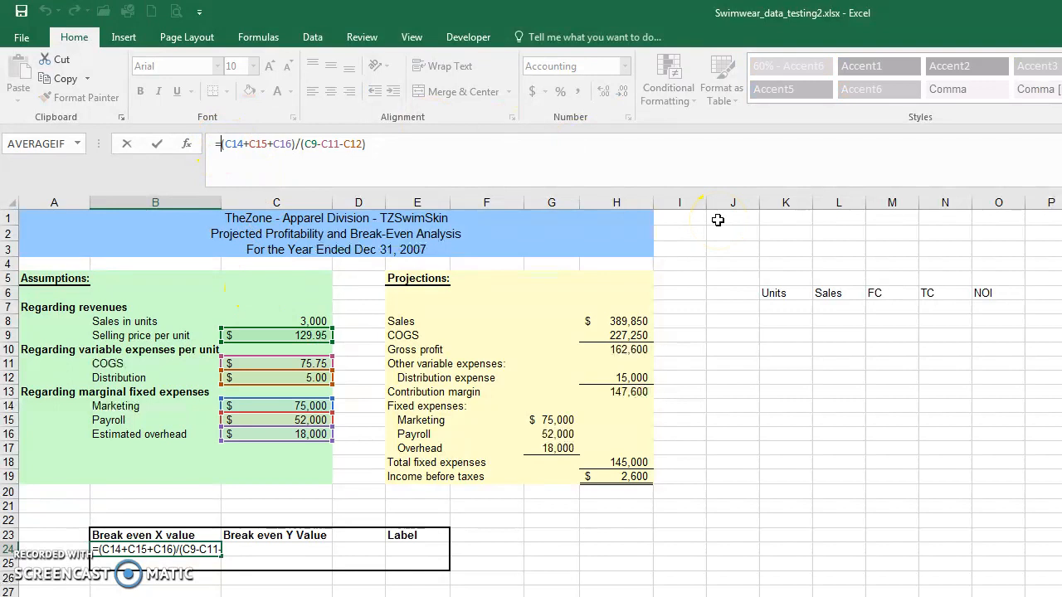
text(roundup)
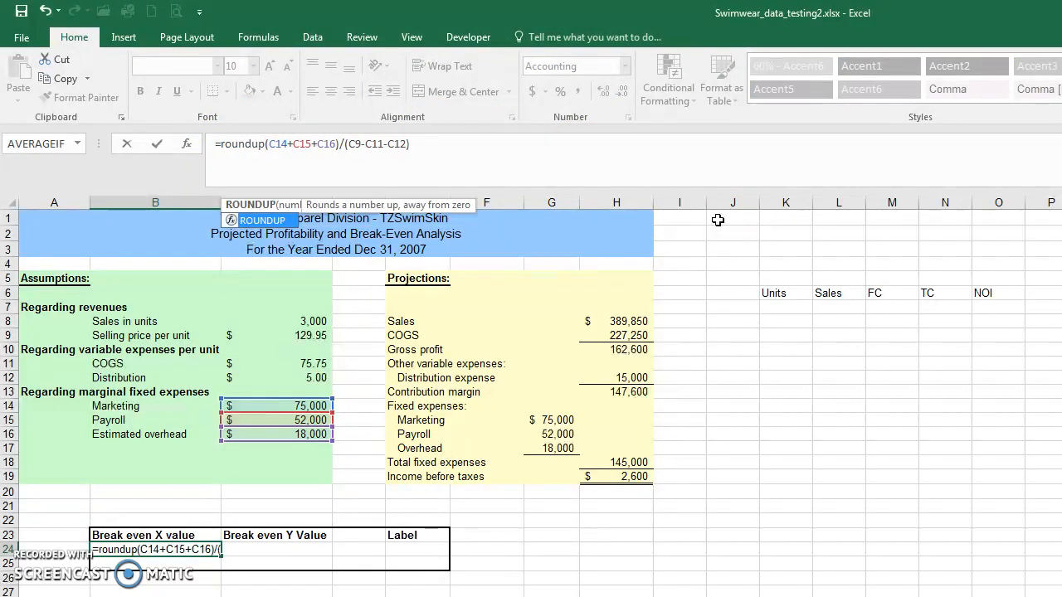
text(()
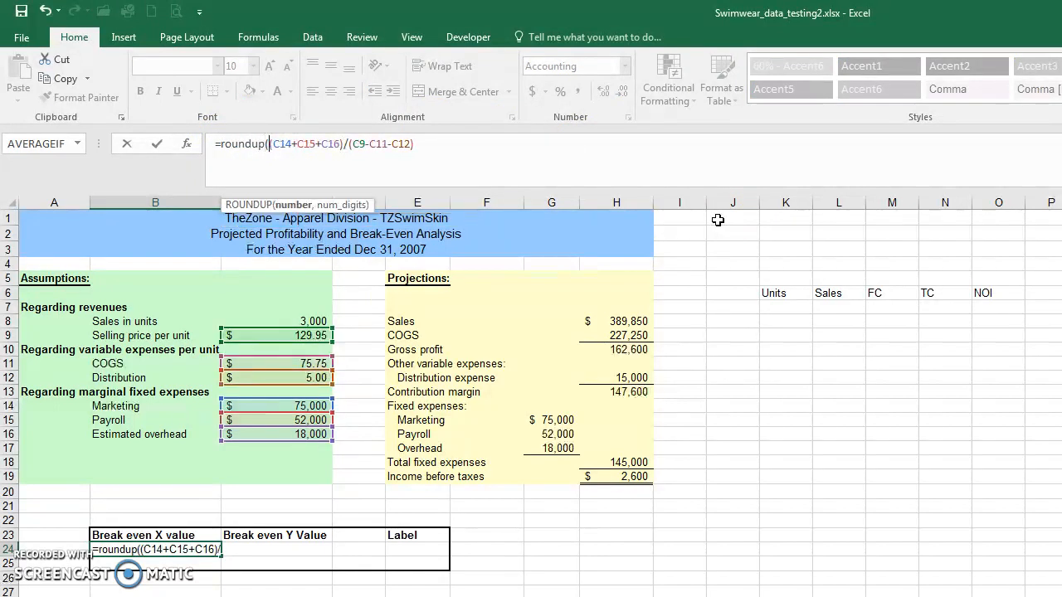
key(End)
text(,0)
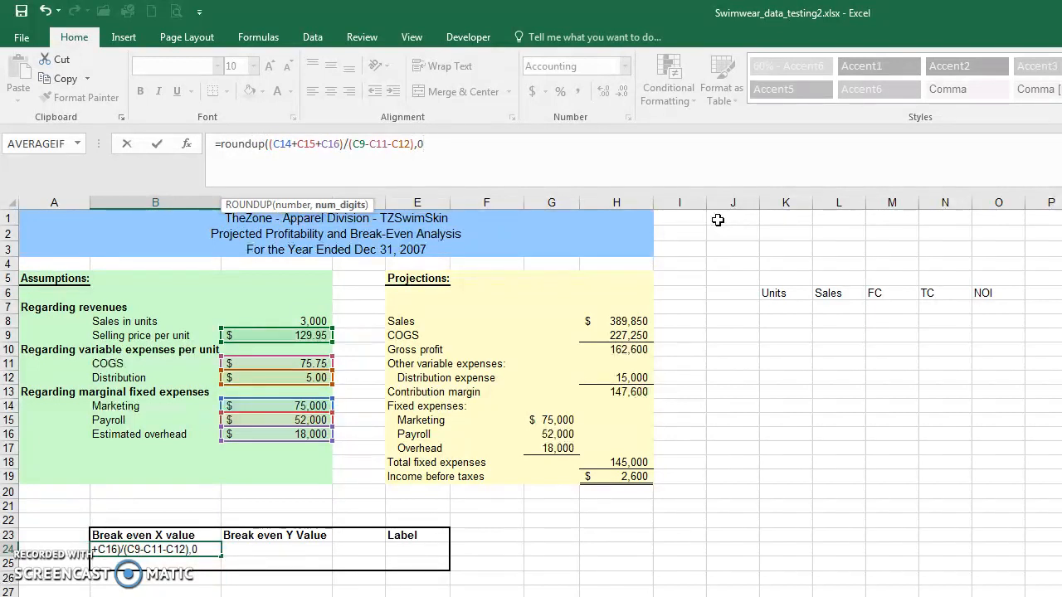
text())
key(Return)
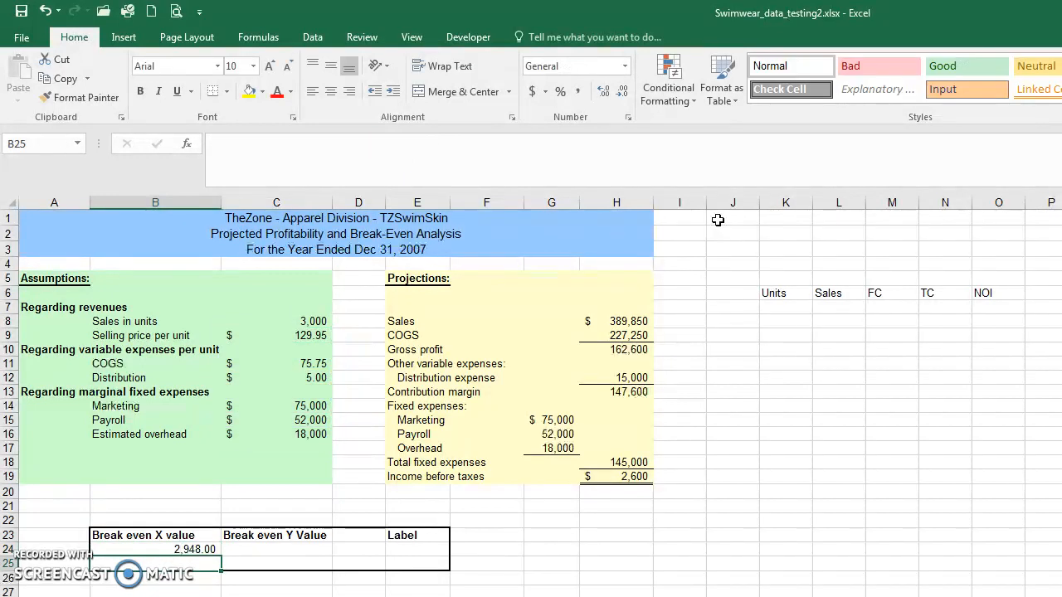
key(Up)
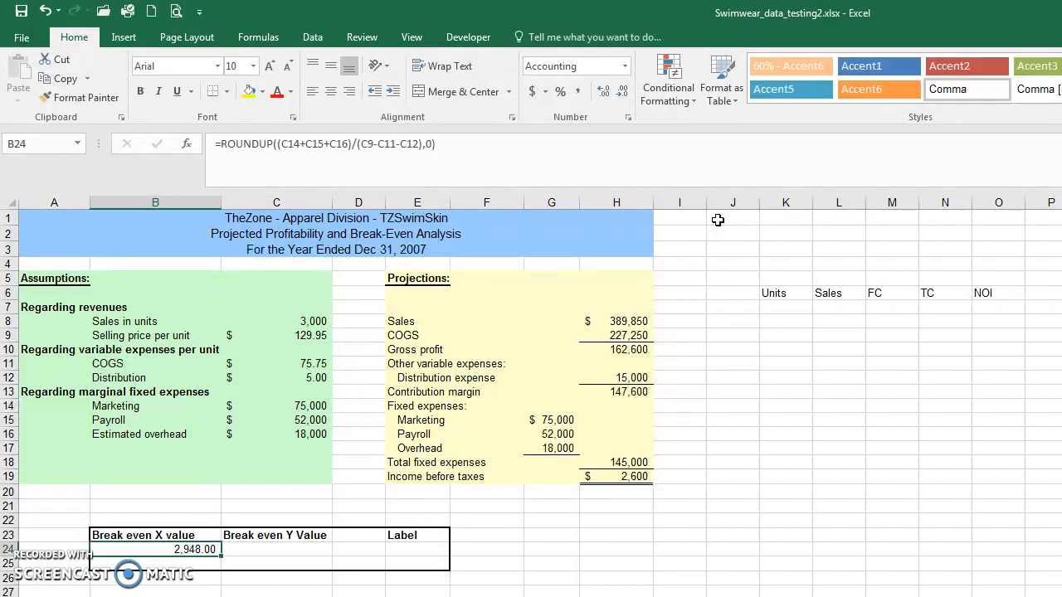
Step: Enter =B24*C9 in C24 to calculate the Break even Y Value from break-even units and selling price
key(Right)
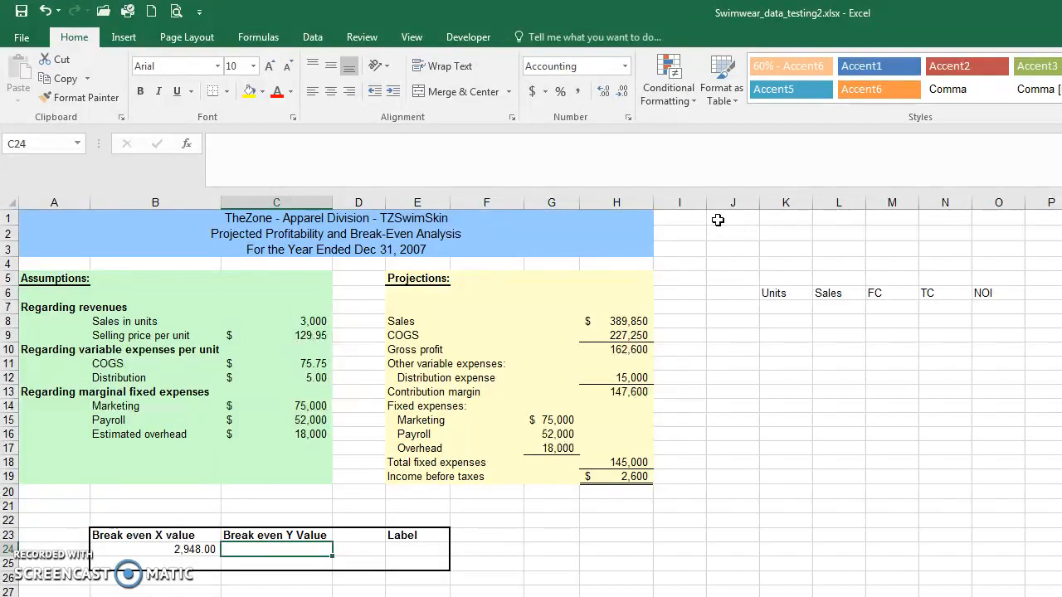
key(Left)
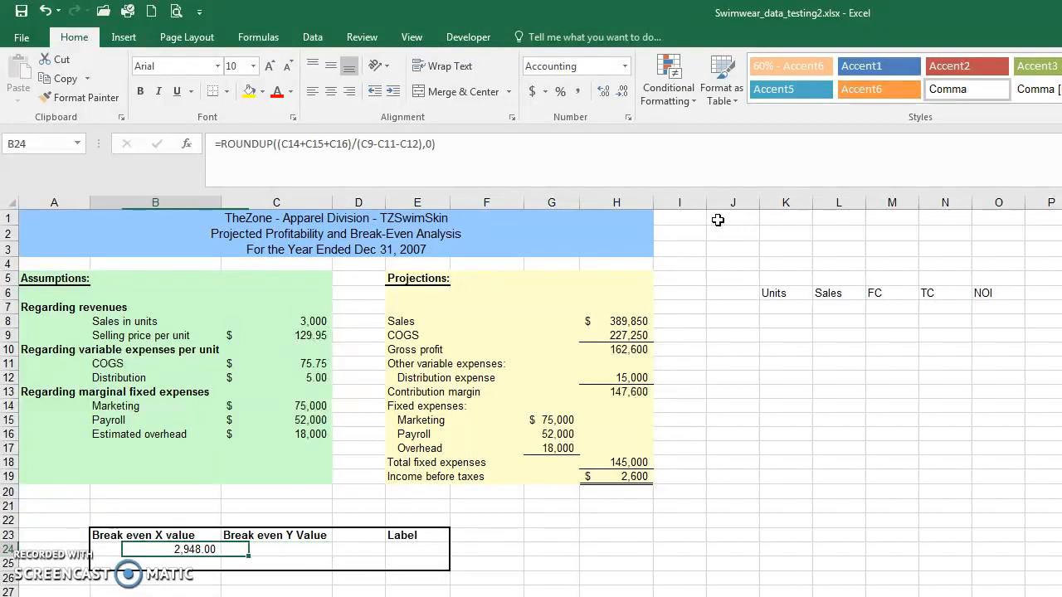
key(Right)
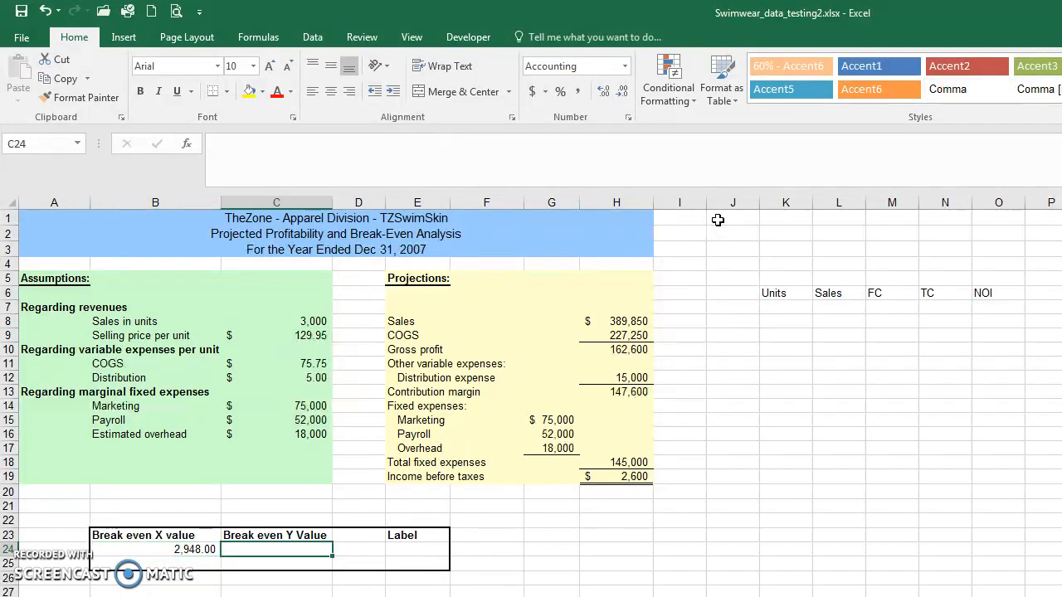
text(=)
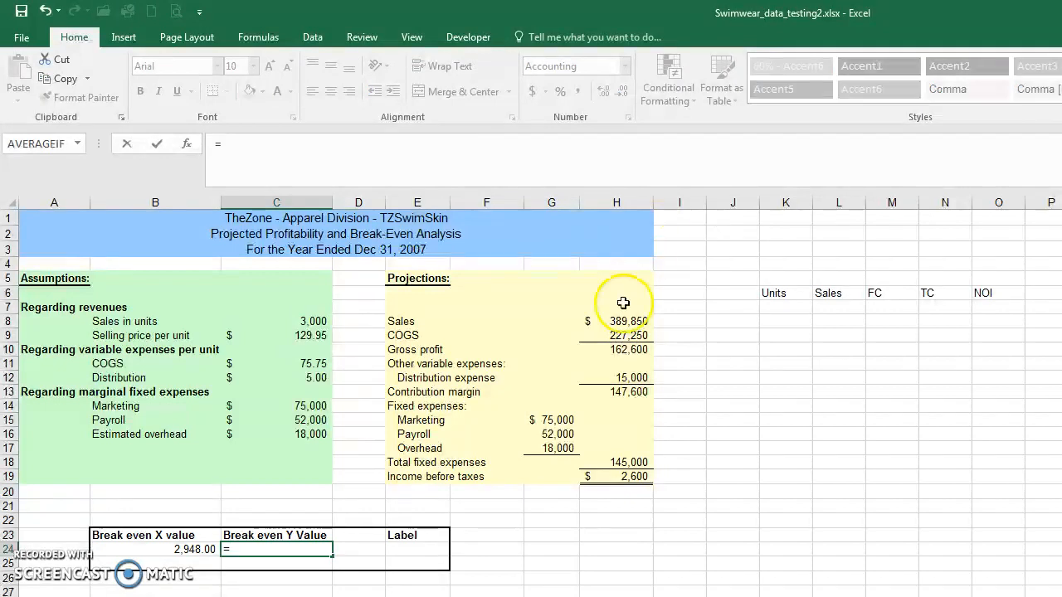
click(201, 549)
text(*)
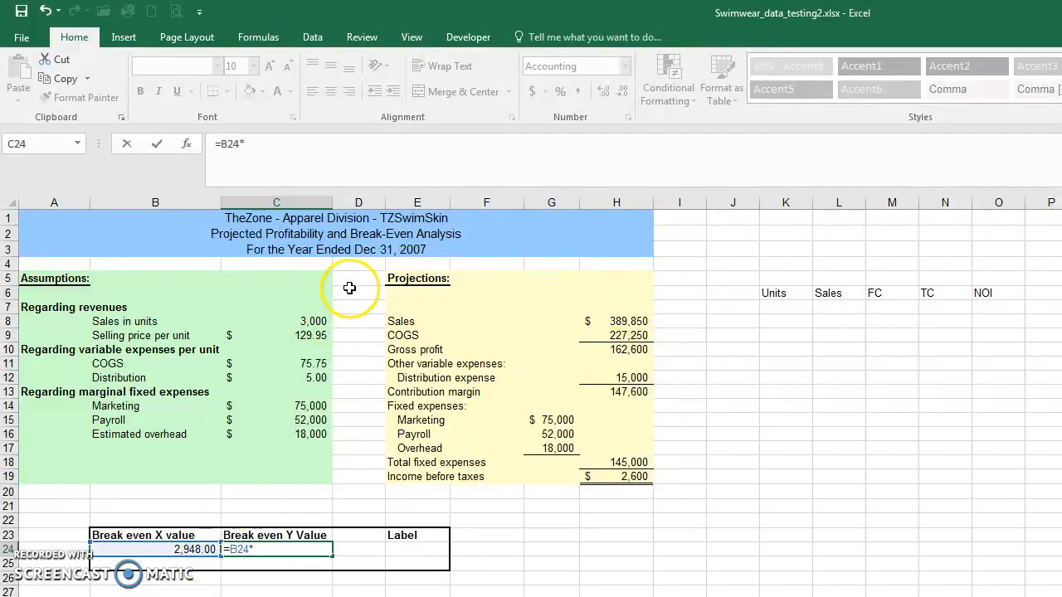
click(294, 335)
key(Return)
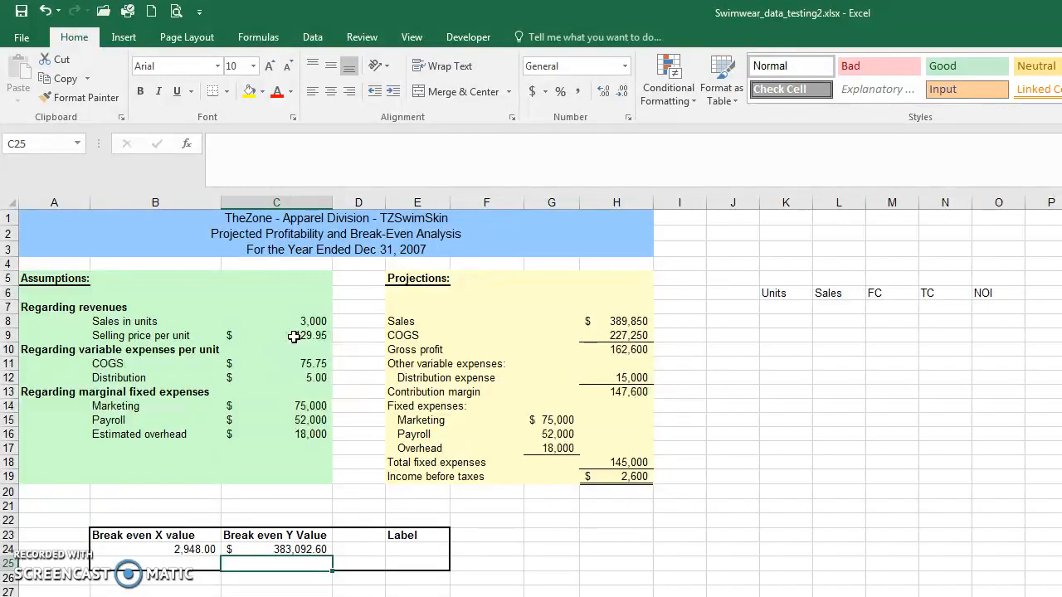
Step: Enter the formula ="BE " & B24 in E24 to build the dynamic break-even label
key(Up)
key(Right)
key(Right)
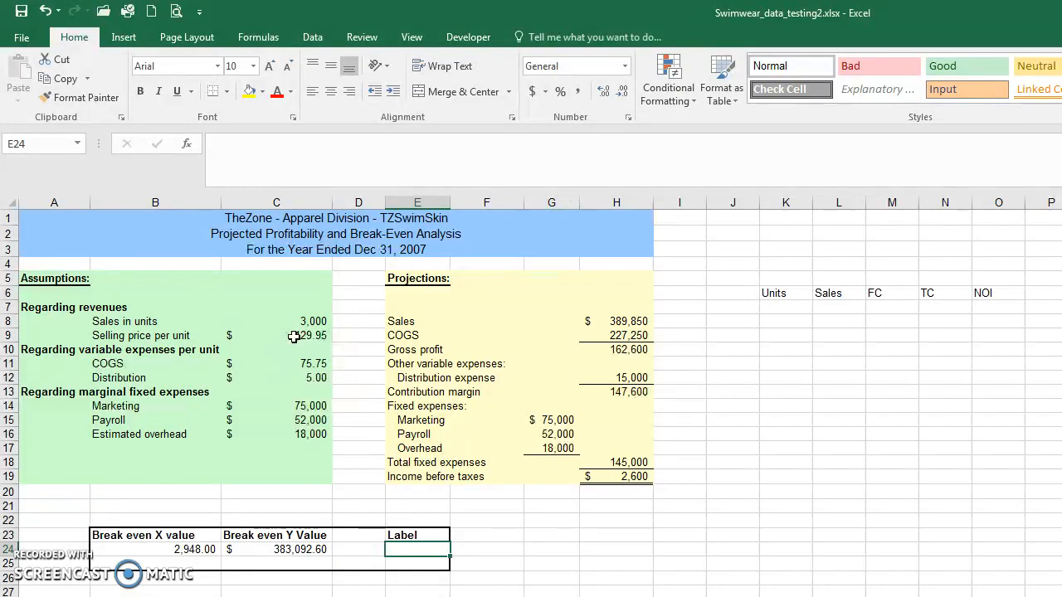
text(=)
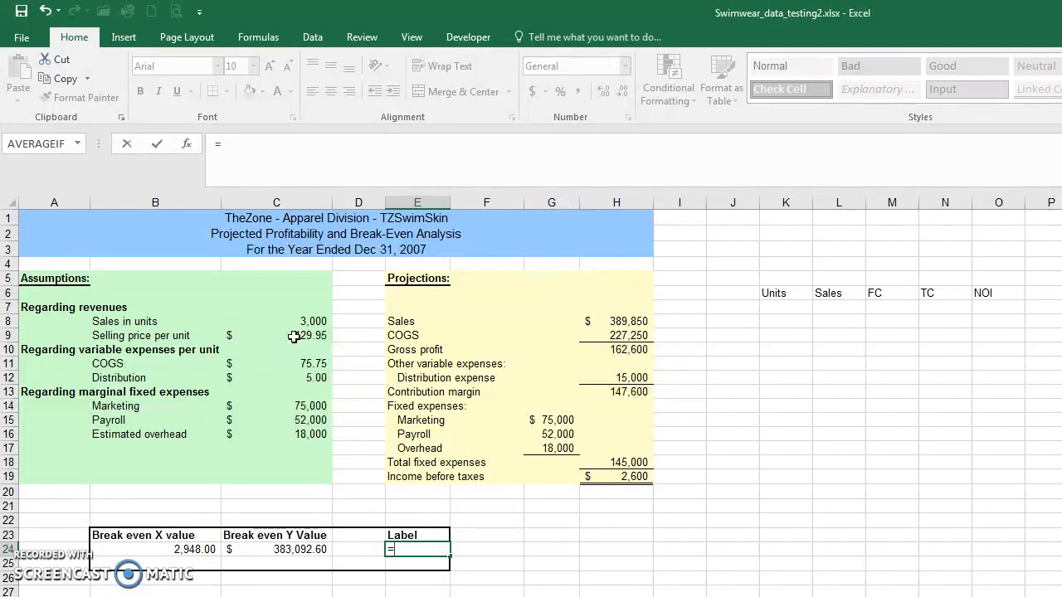
text("BE " & B24)
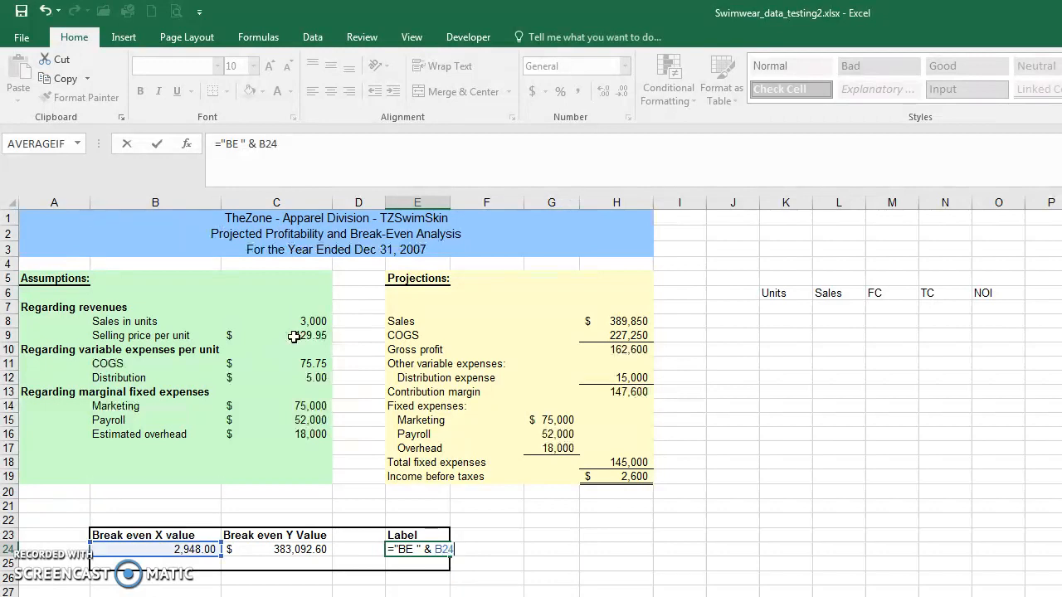
key(Return)
Step: Test the break-even formulas with a selling price per unit of 150 in C9, and undo that change
key(Up)
key(Left)
key(Left)
key(Up)
key(Up)
key(Up)
key(Up)
key(Up)
key(Up)
key(Up)
key(Up)
key(Up)
key(Up)
key(Up)
key(Up)
key(Up)
key(Up)
key(Up)
key(Right)
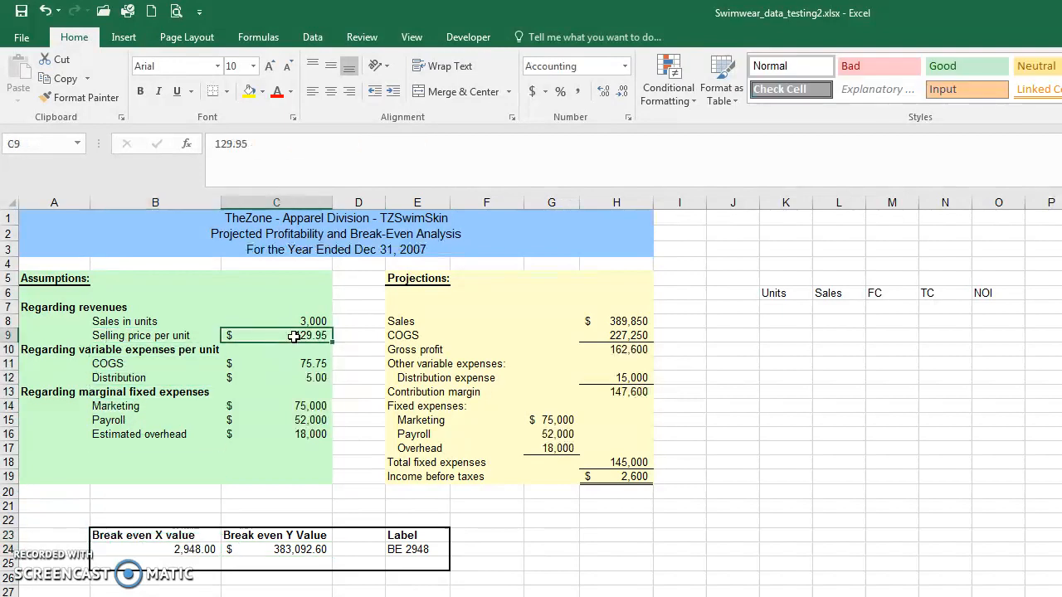
text(150)
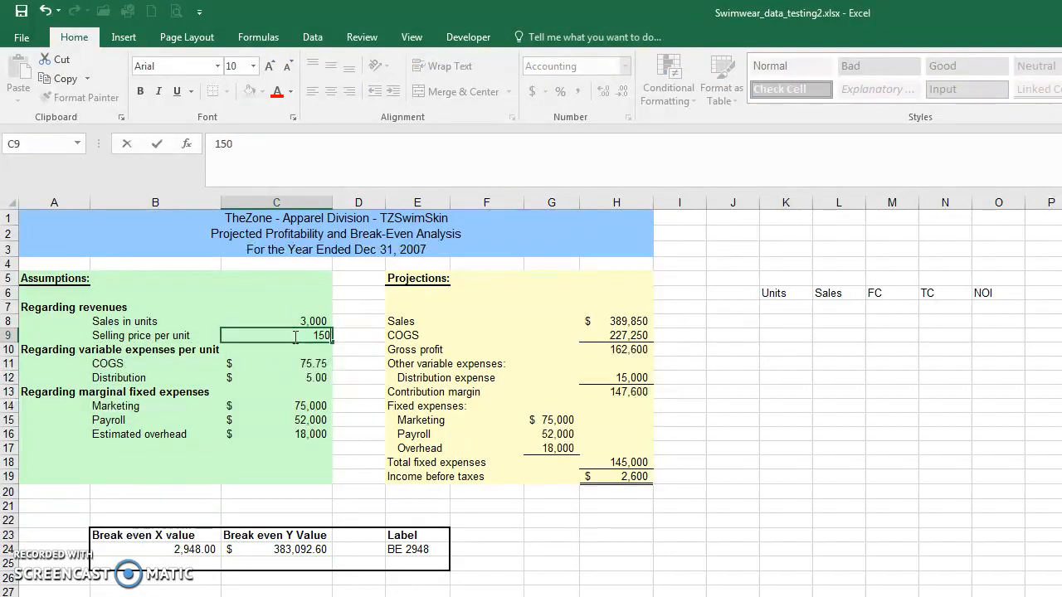
key(Return)
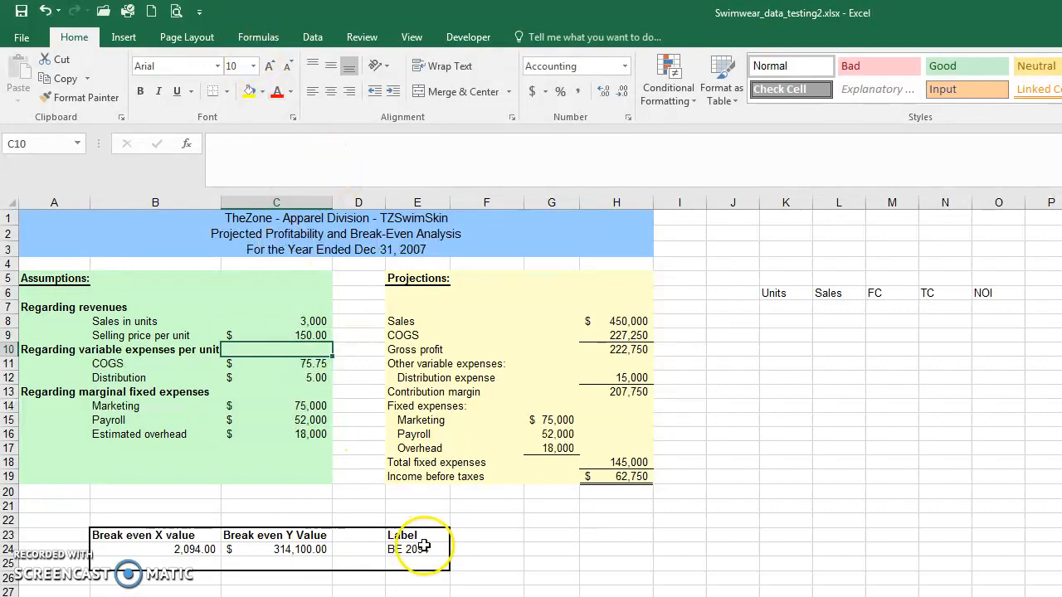
click(46, 11)
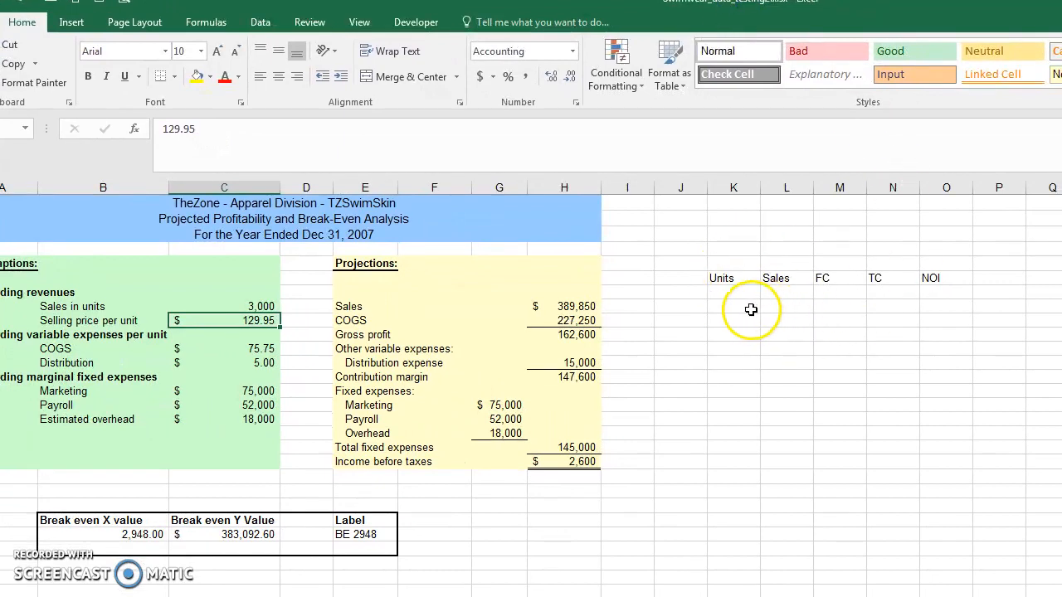
Step: Enter the unit levels 0, 500 and 1000 in K7:K9 under the Units heading
click(664, 291)
click(733, 292)
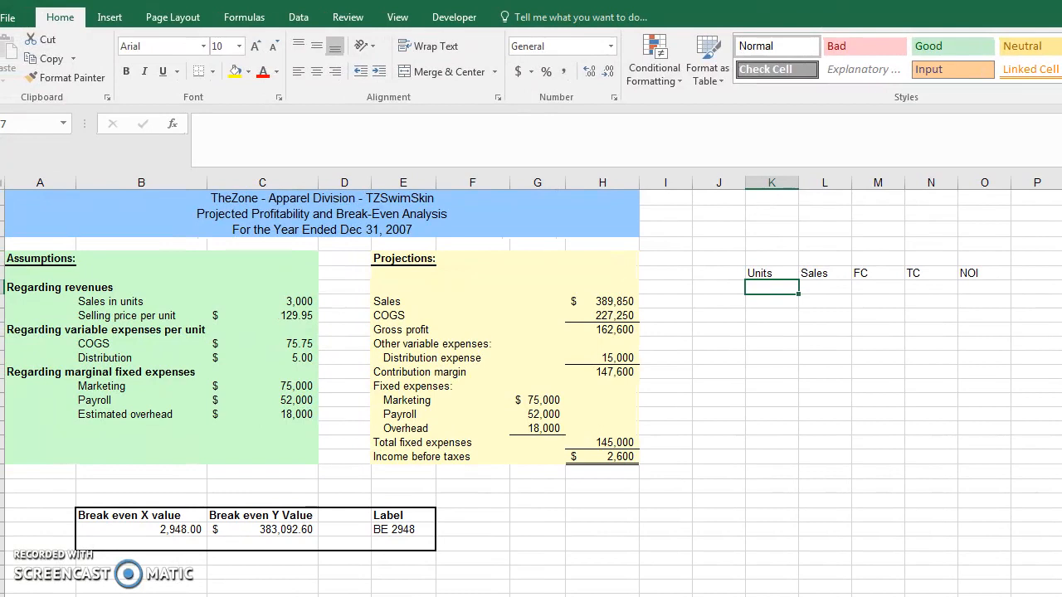
text(0)
key(Return)
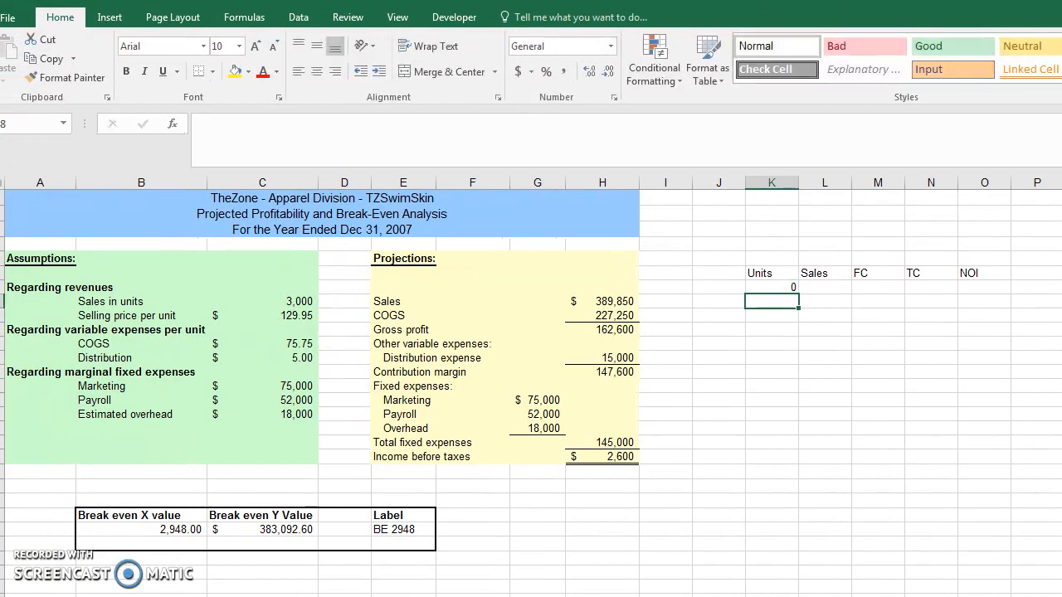
text(500)
key(Return)
text(1000)
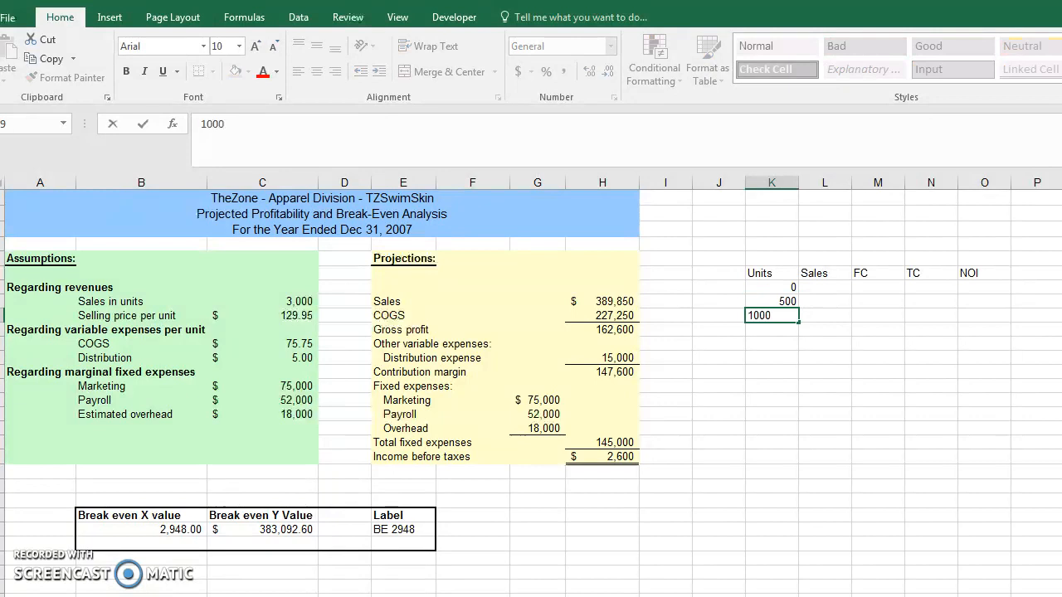
key(Return)
Step: Extend the K7:K9 unit series down to 8000 in K23, in increments of 500
key(Up)
key(Up)
key(Up)
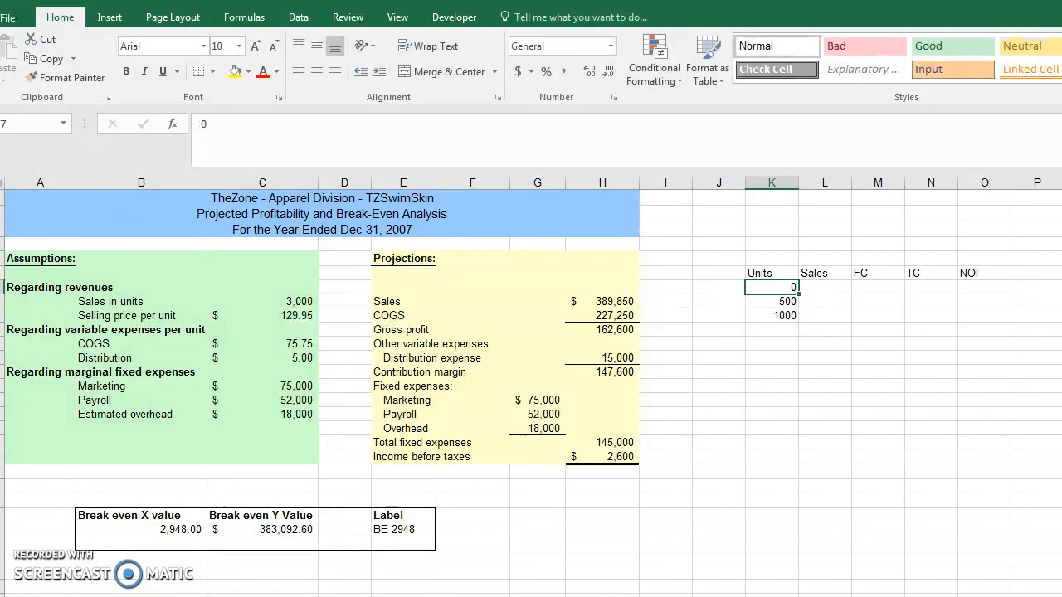
key(shift+Down)
key(shift+Down)
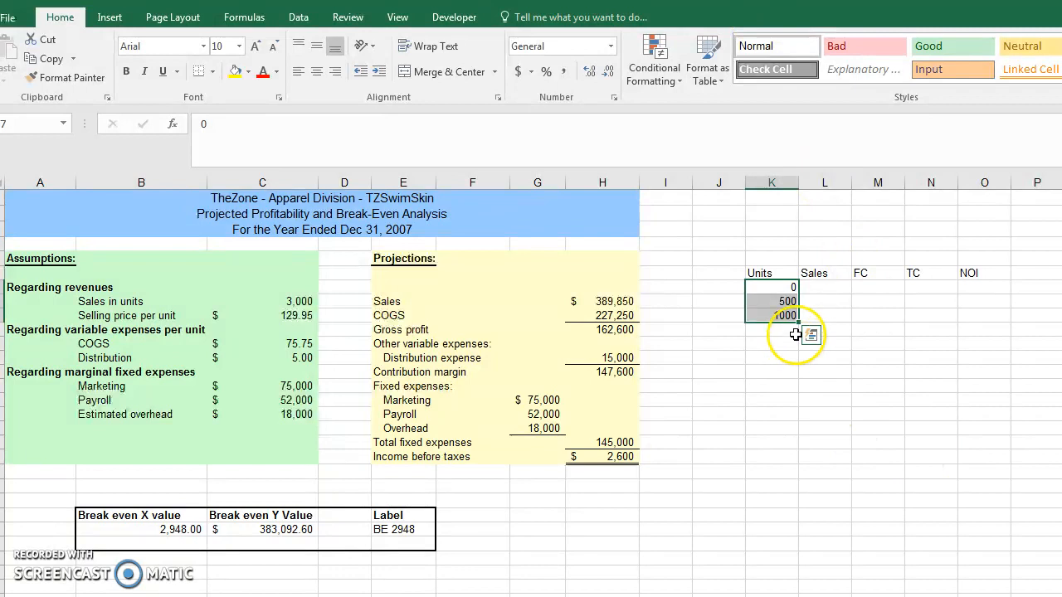
drag(797, 322, 780, 524)
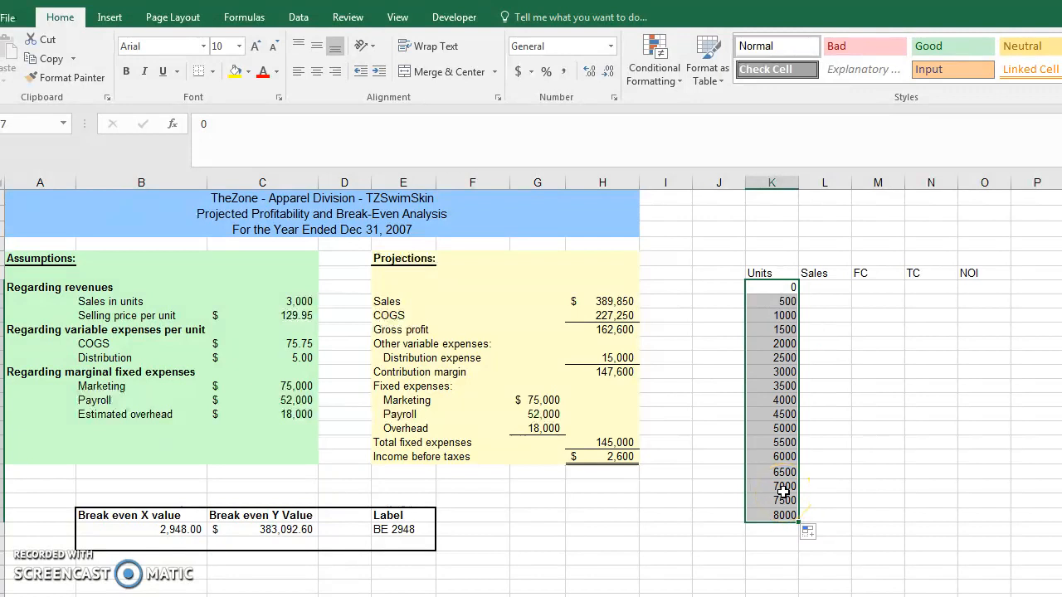
click(822, 287)
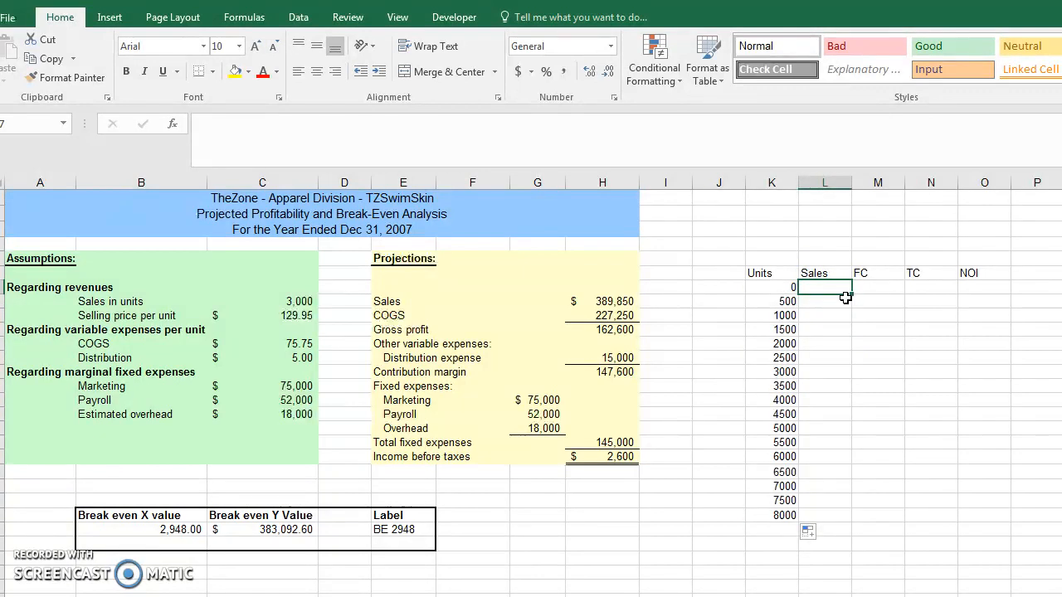
key(Left)
key(Down)
key(Down)
key(Down)
key(Up)
key(Up)
key(Up)
key(Up)
key(Down)
Step: Enter =K7*C9 in L7 to calculate Sales from the units and the selling price per unit
key(Right)
text(=)
click(788, 288)
text(*)
click(292, 313)
key(ctrl+Return)
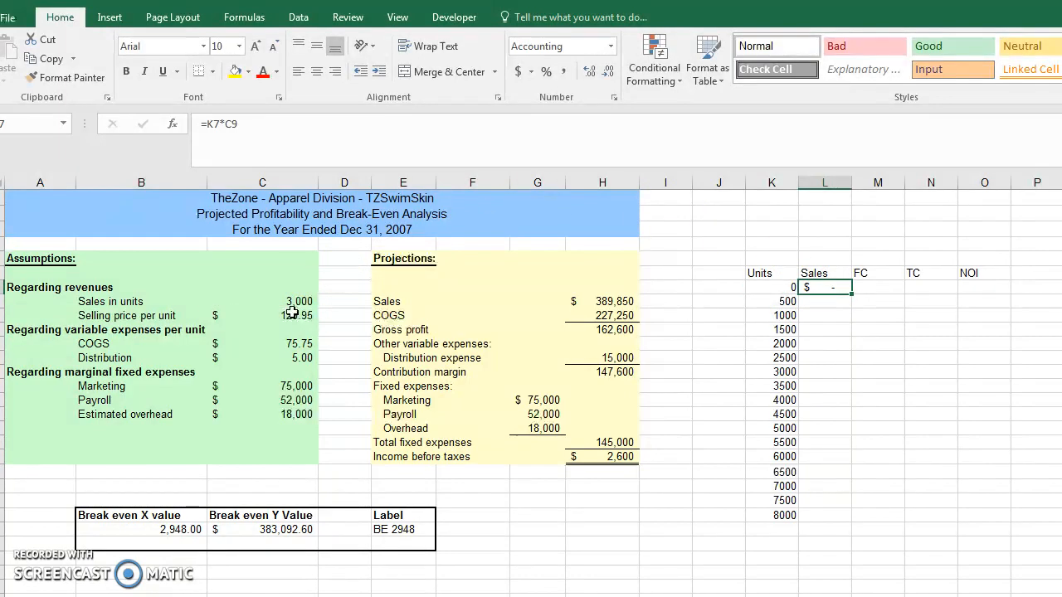
Step: Make the selling price reference in L7 absolute so the formula is =K7*$C$9
key(F2)
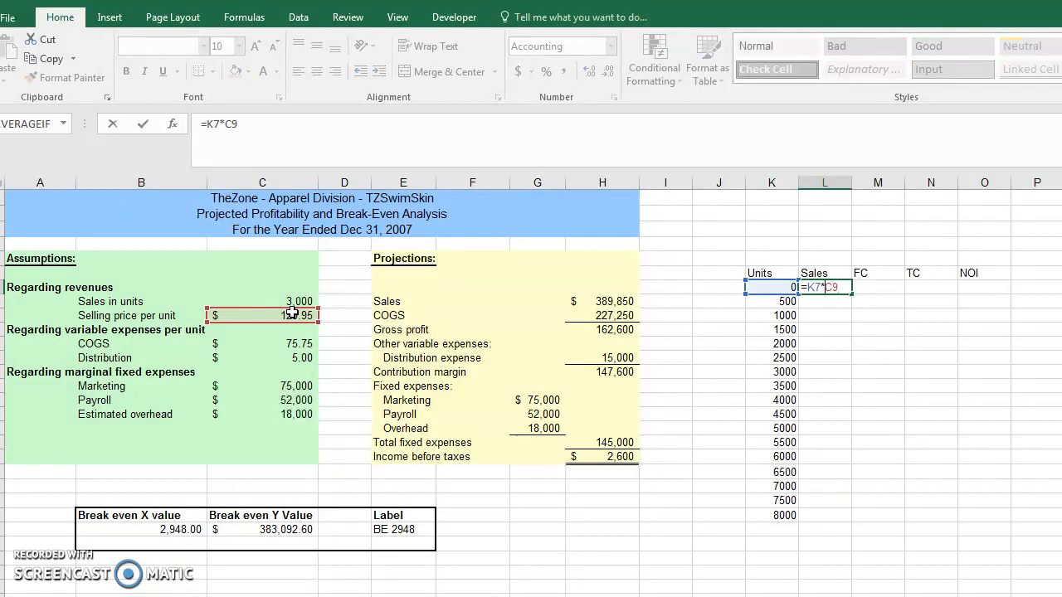
key(F4)
key(Return)
Step: Copy the L7 Sales formula down to L8:L23 and autofit the width of column L
key(Up)
key(ctrl+c)
key(Down)
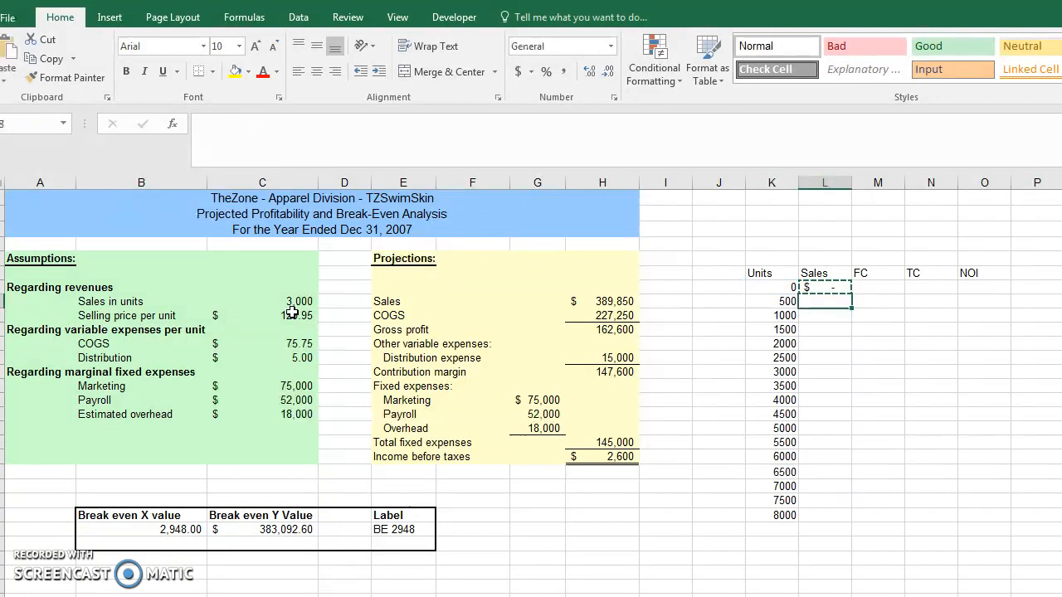
key(shift+Down)
key(shift+Down)
key(shift+Down)
key(shift+Down)
key(shift+Down)
key(shift+Down)
key(shift+Down)
key(shift+Down)
key(shift+Down)
key(shift+Down)
key(shift+Down)
key(shift+Down)
key(shift+Down)
key(shift+Down)
key(shift+Down)
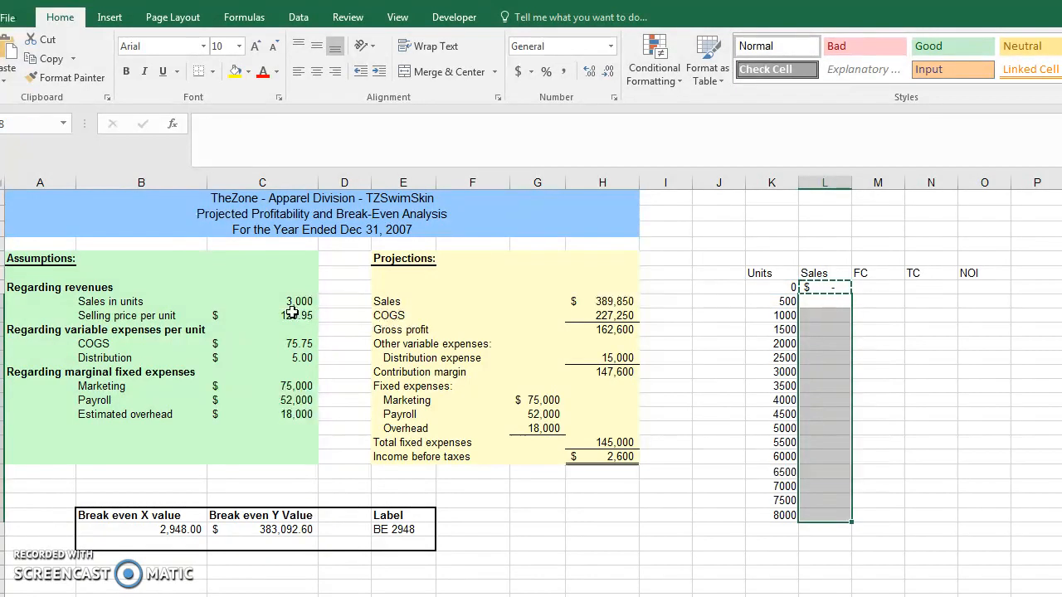
key(ctrl+v)
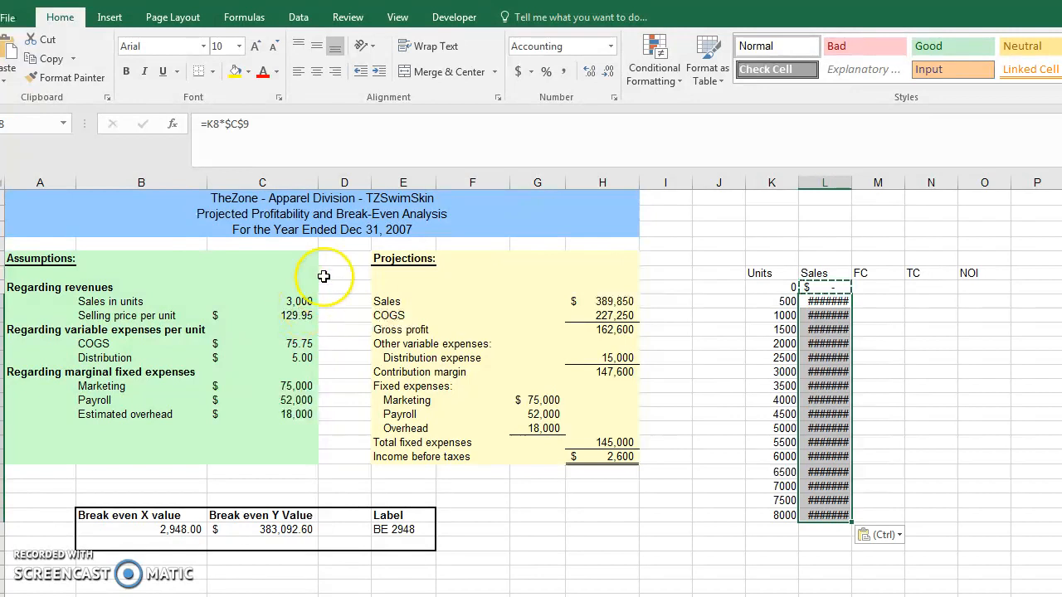
double_click(850, 183)
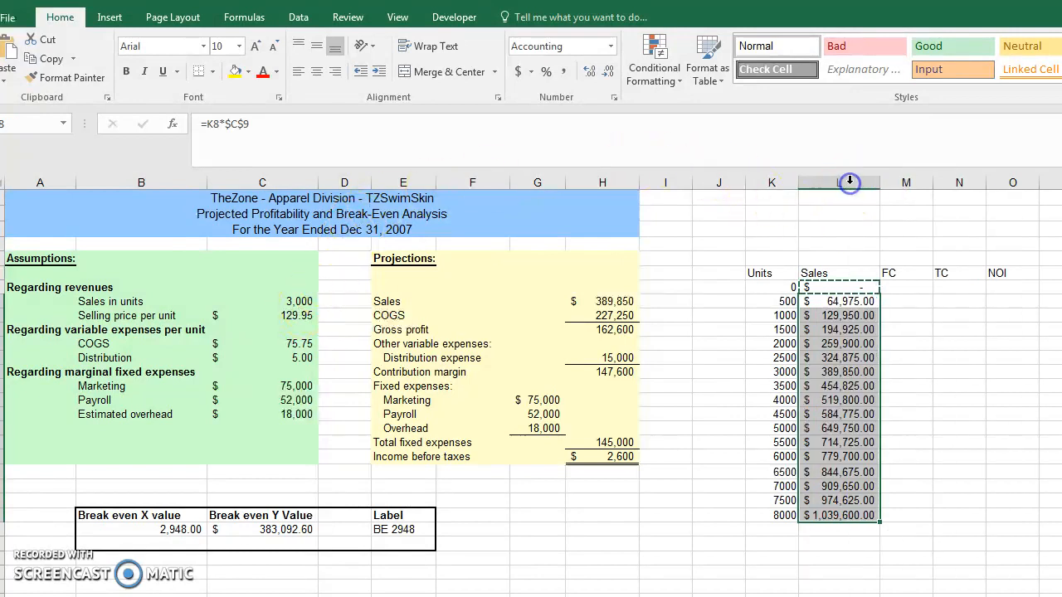
Step: Enter =C14+C15+C16 in M7 to total the marketing, payroll and overhead costs under FC
click(899, 287)
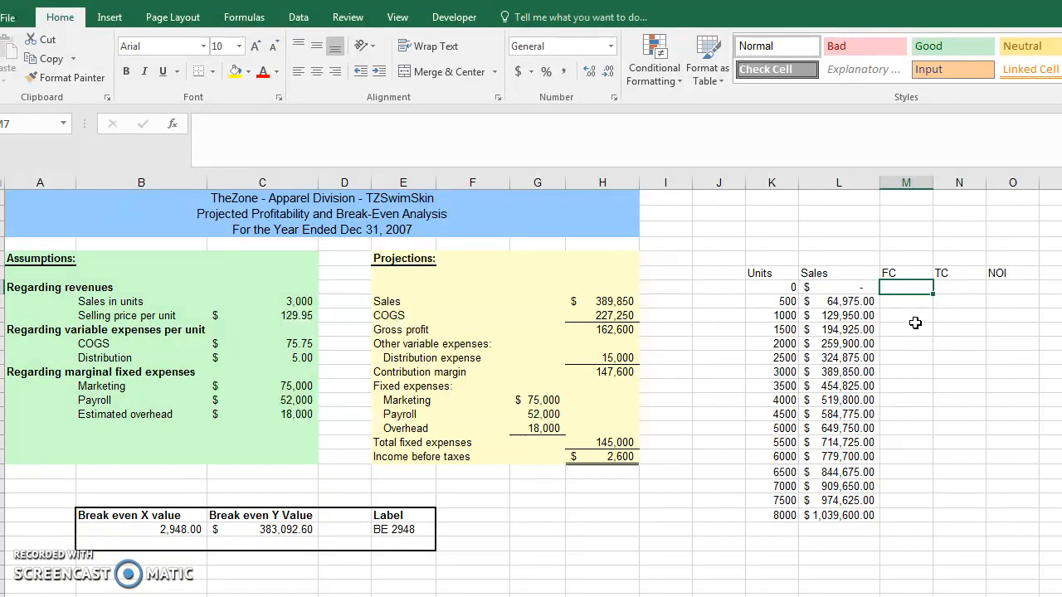
text(=)
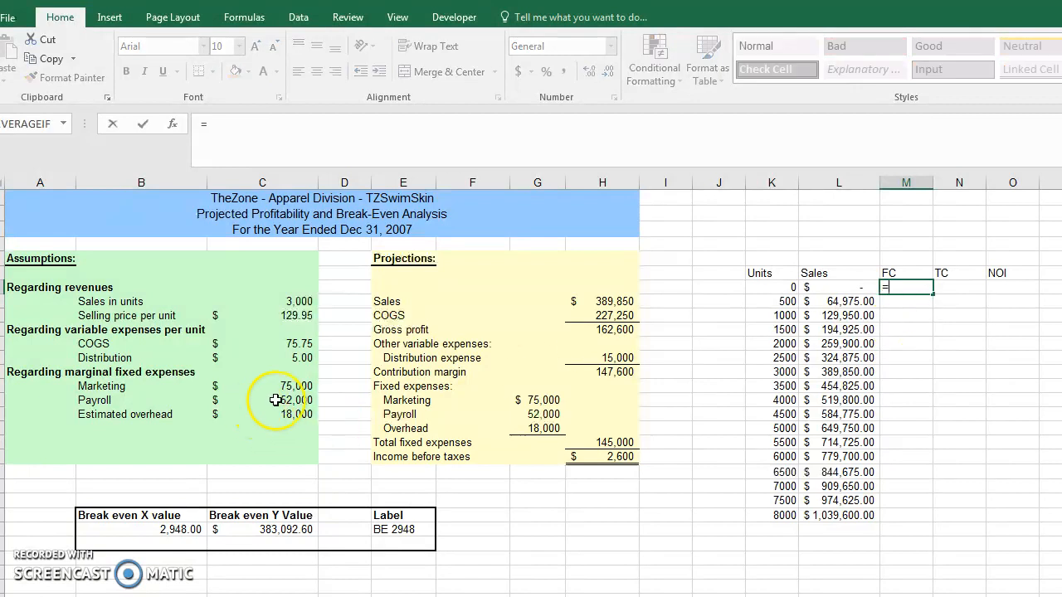
click(297, 384)
text(+)
click(292, 398)
text(+)
click(292, 412)
key(Return)
key(Up)
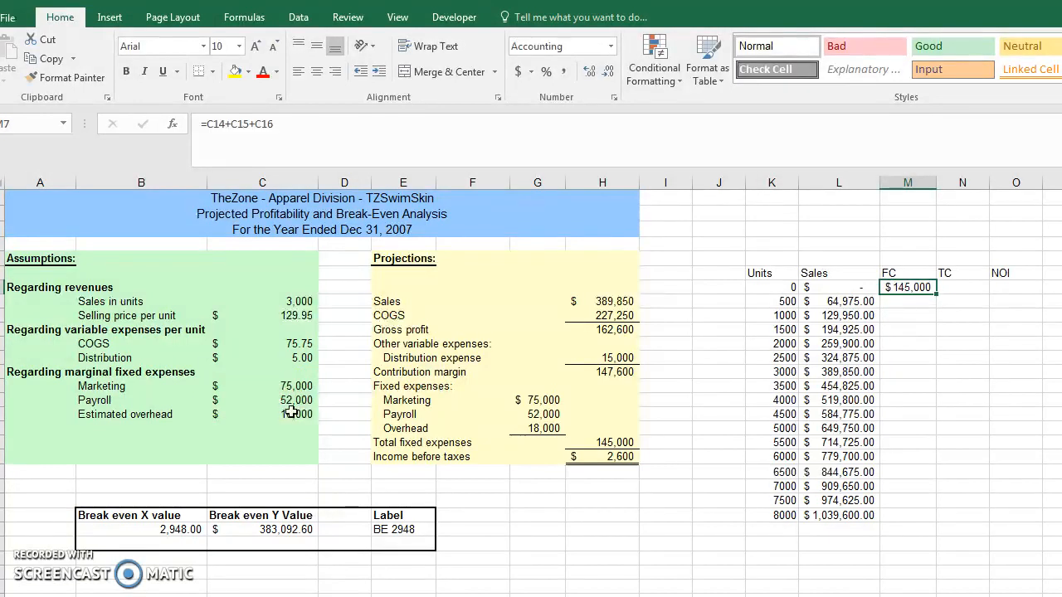
Step: Make all references in the M7 fixed-cost formula absolute: =$C$14+$C$15+$C$16
key(F2)
key(Left)
key(Left)
key(Left)
key(Left)
key(F4)
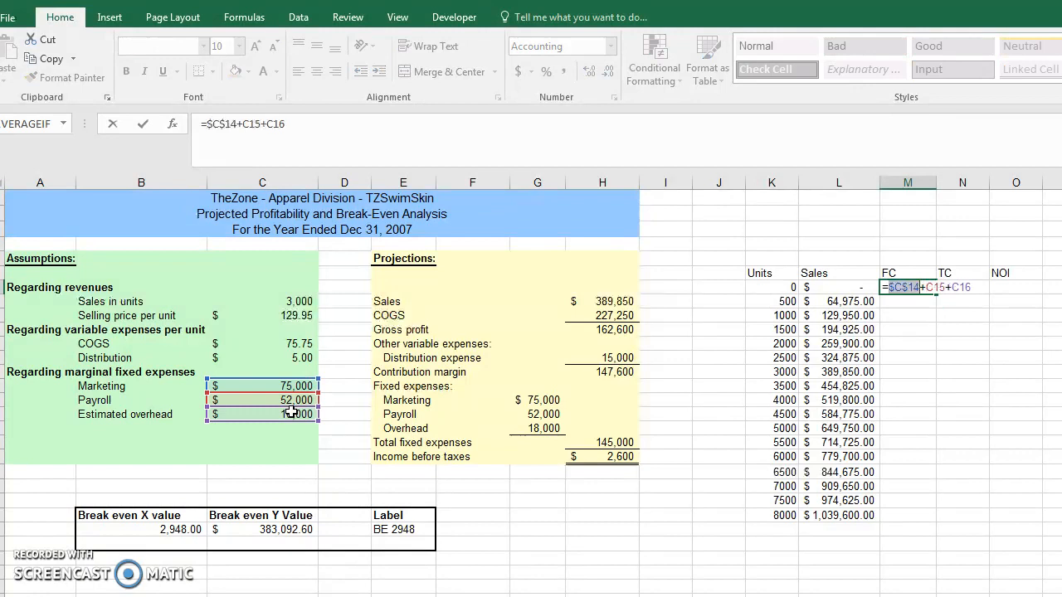
key(F4)
key(Right)
key(F4)
key(ctrl+Return)
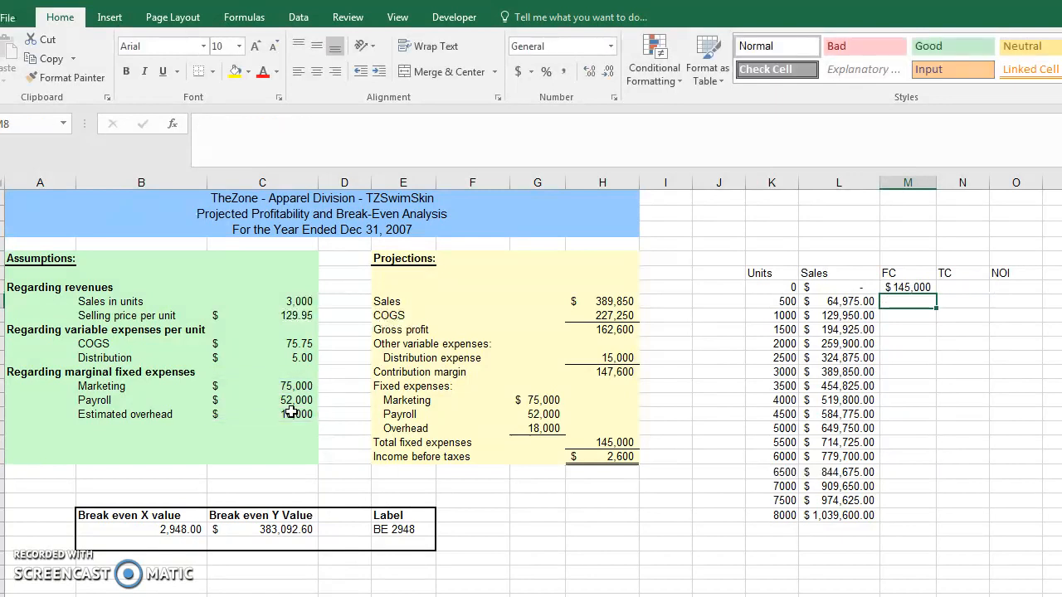
Step: Copy the M7 fixed-cost formula down to M8:M23
key(ctrl+c)
key(shift+Down)
key(shift+Down)
key(shift+Down)
key(shift+Down)
key(shift+Down)
key(shift+Down)
key(shift+Down)
key(shift+Down)
key(shift+Down)
key(shift+Down)
key(shift+Down)
key(shift+Down)
key(shift+Down)
key(shift+Down)
key(shift+Down)
key(shift+Down)
key(shift+Down)
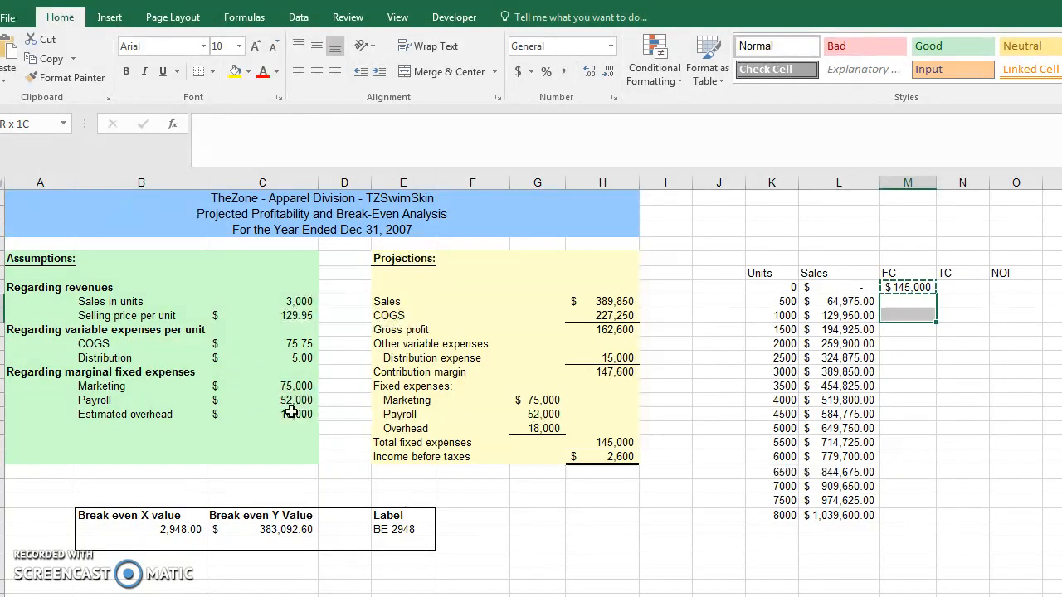
key(shift+Up)
key(shift+Up)
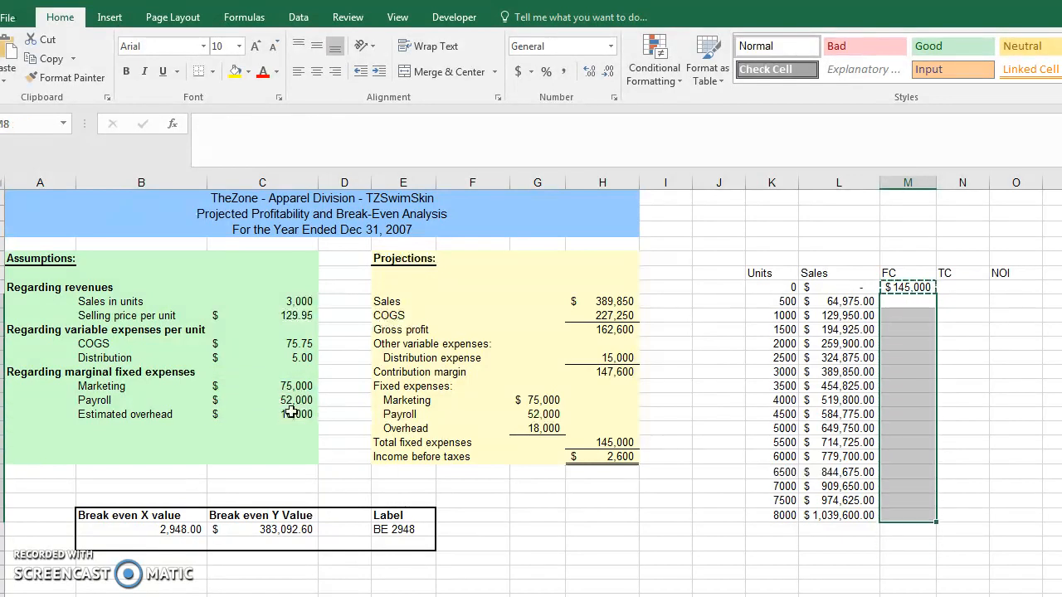
key(ctrl+v)
key(Escape)
key(Escape)
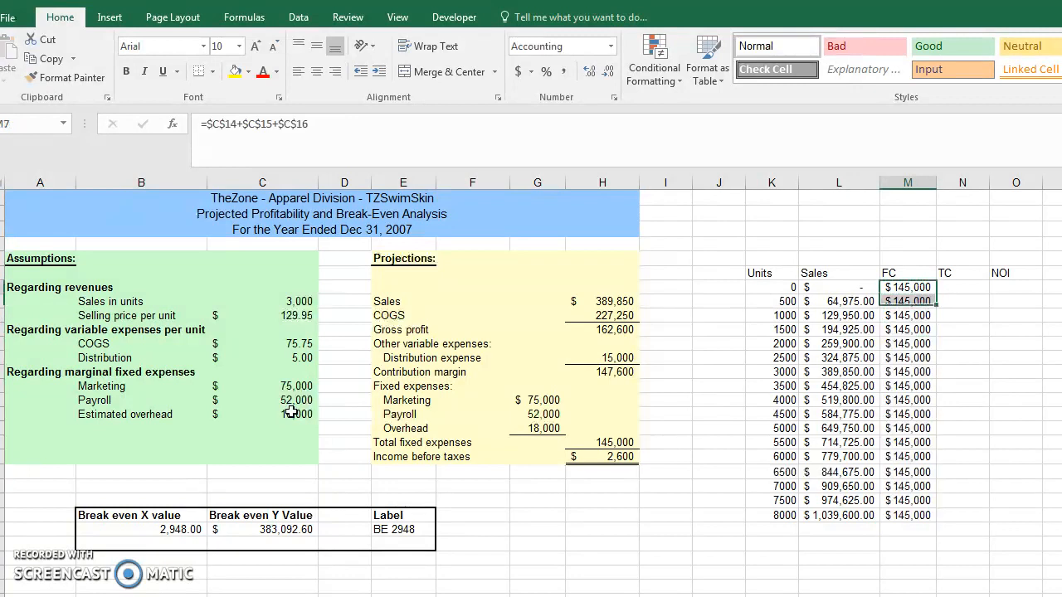
Step: Enter =((C11+C12)*K7)+M7 in N7 to calculate total cost from variable costs per unit, units and fixed cost
key(Up)
key(Right)
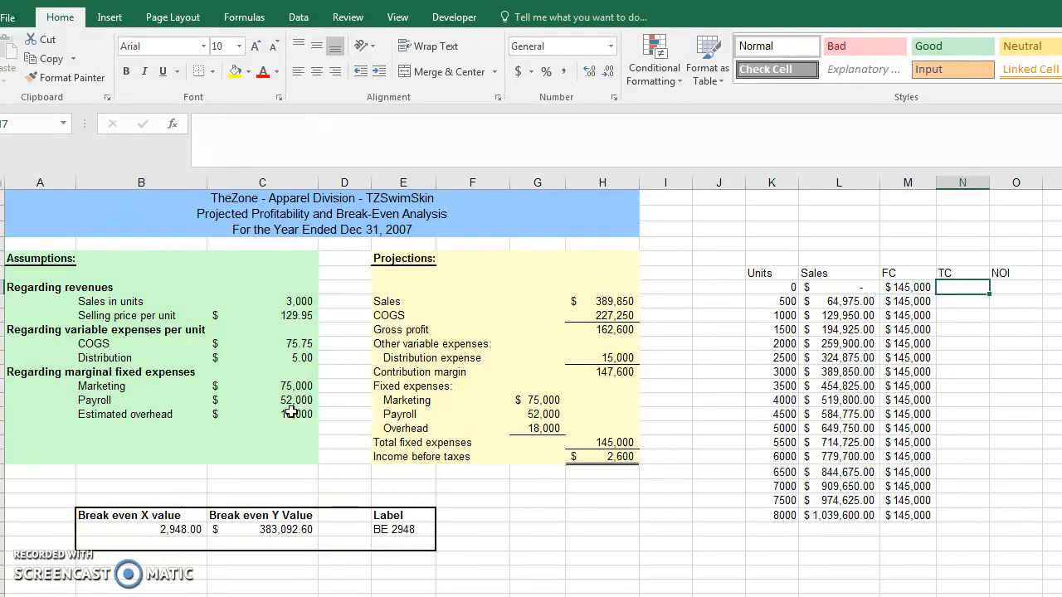
text(=)
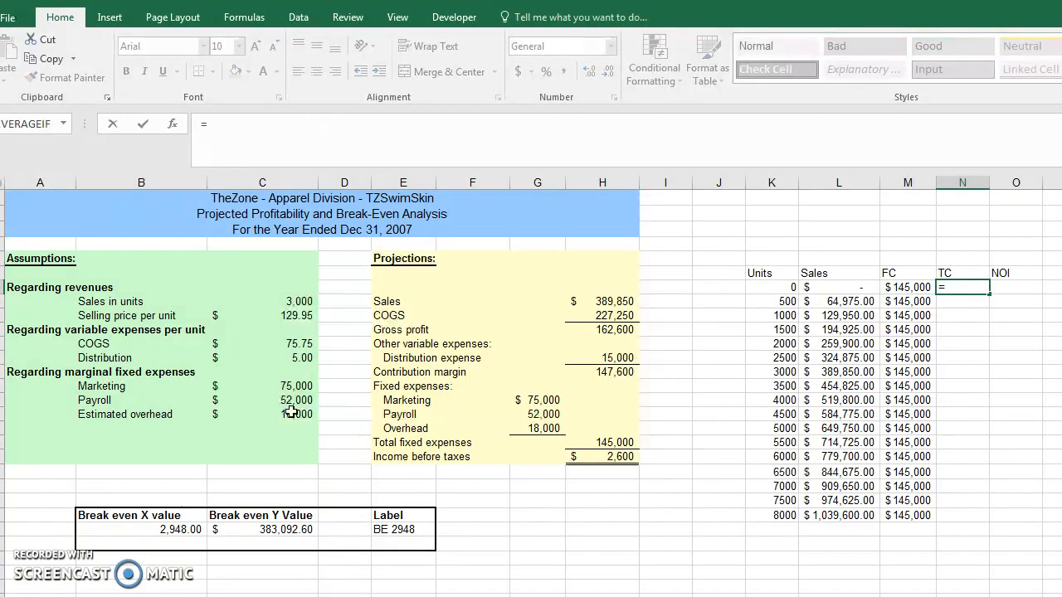
text((()
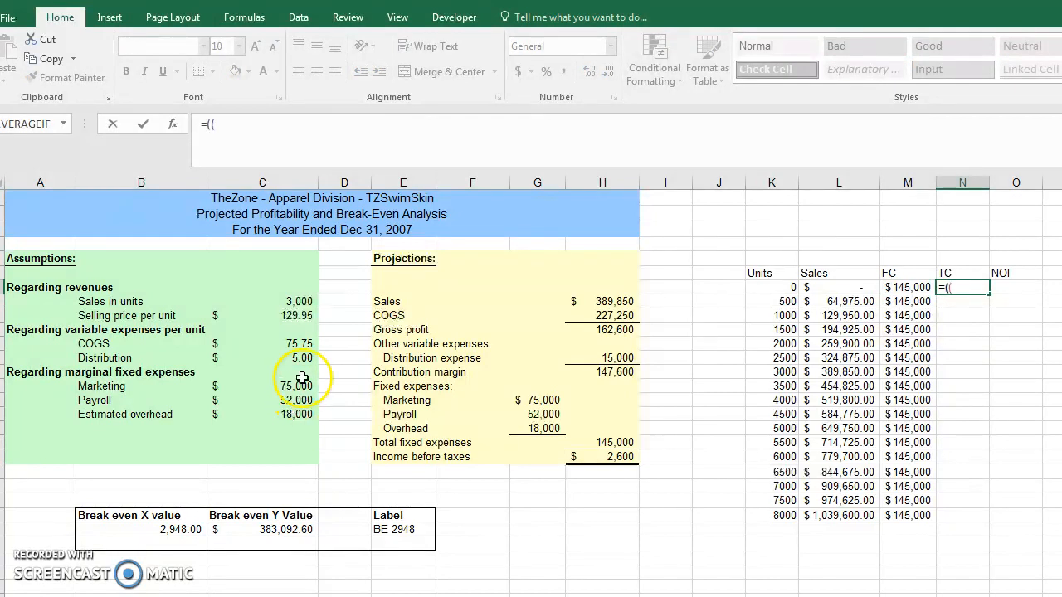
click(300, 344)
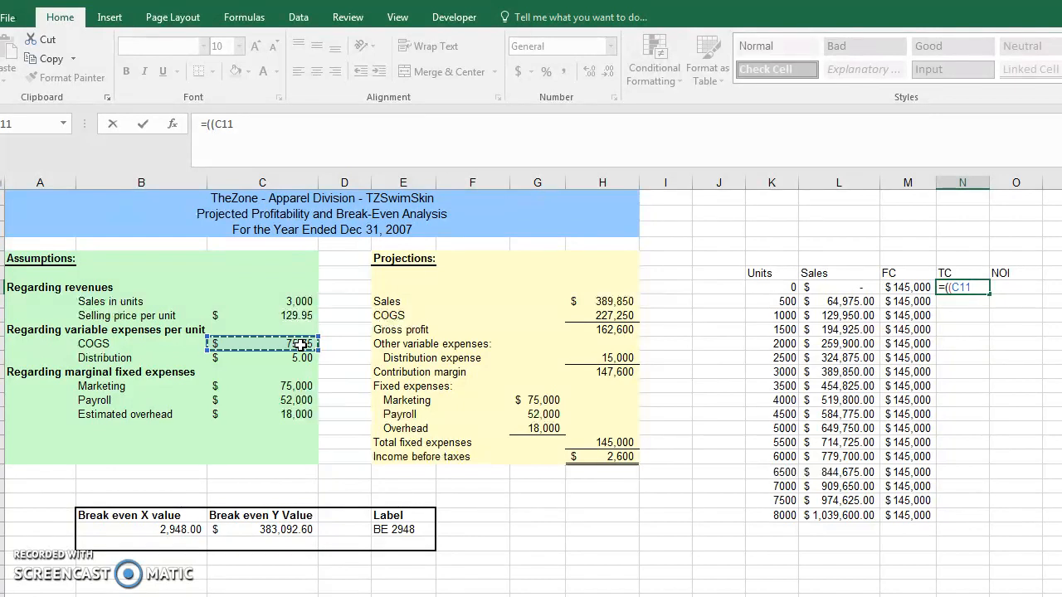
text(+)
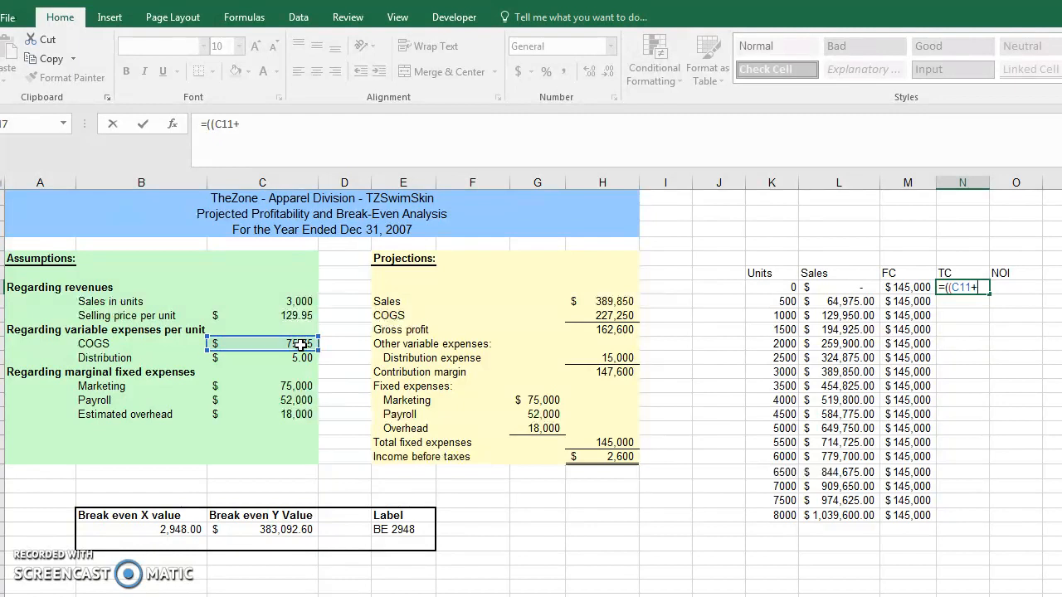
click(293, 355)
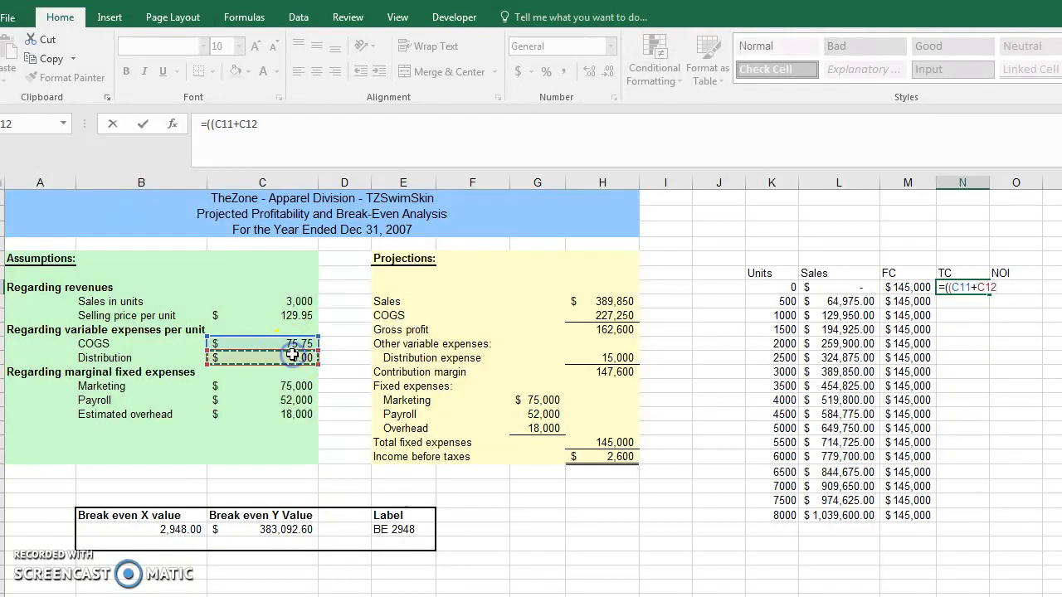
text())
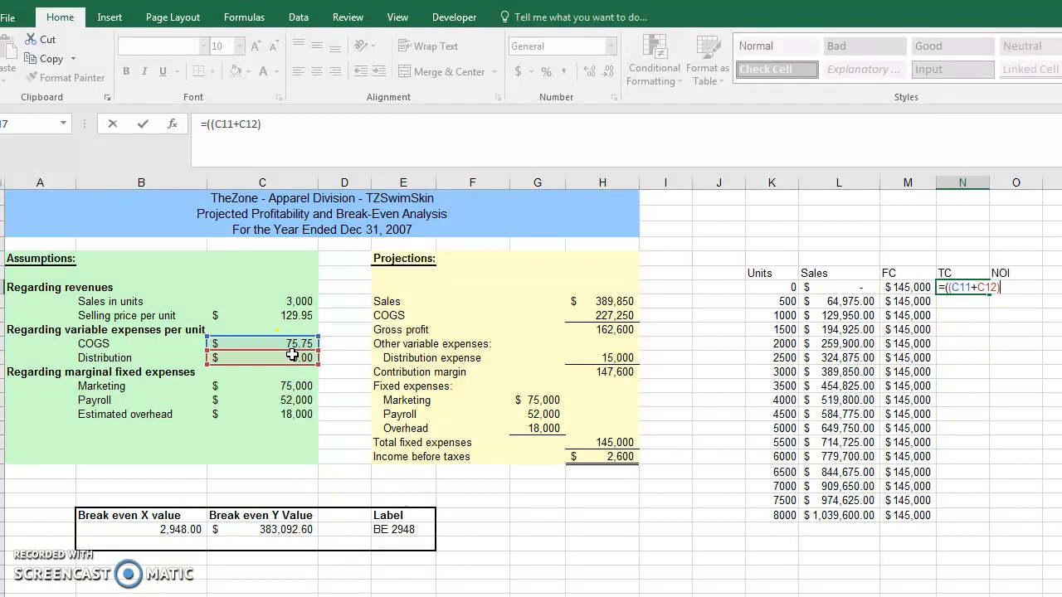
text(*)
click(784, 287)
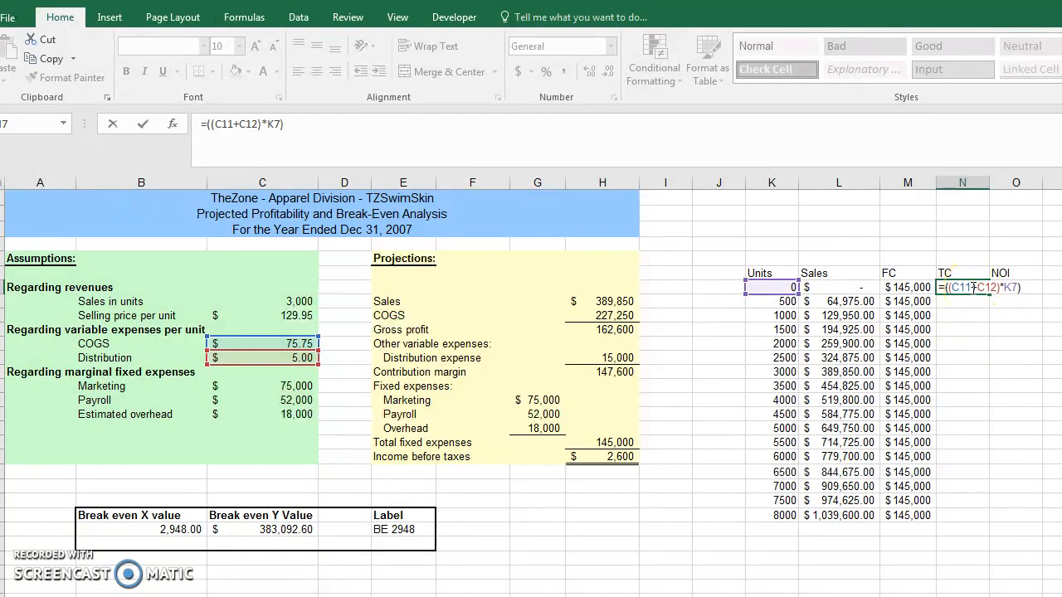
text(+)
click(919, 291)
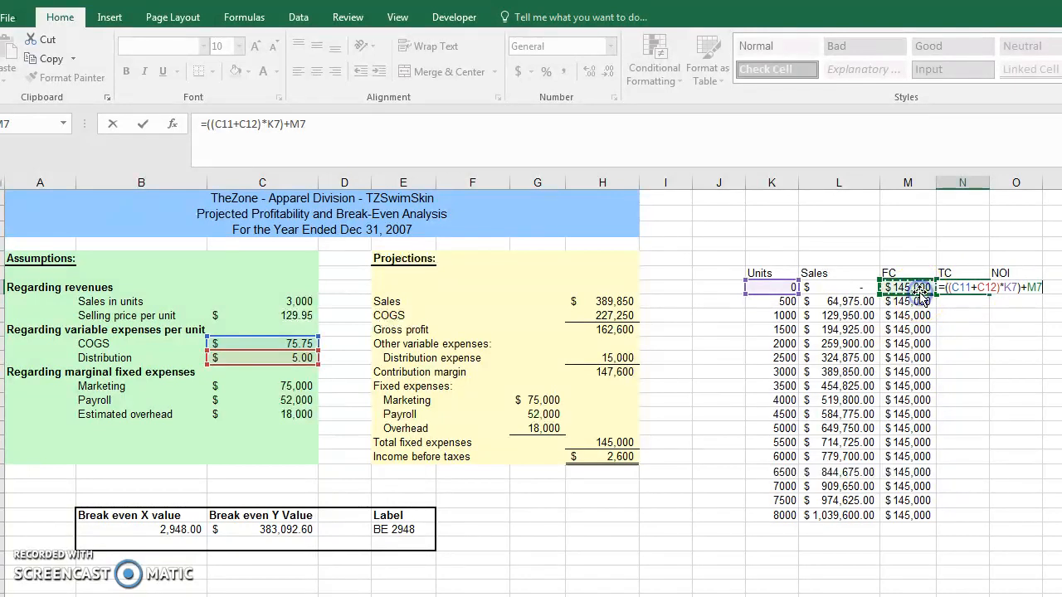
key(Return)
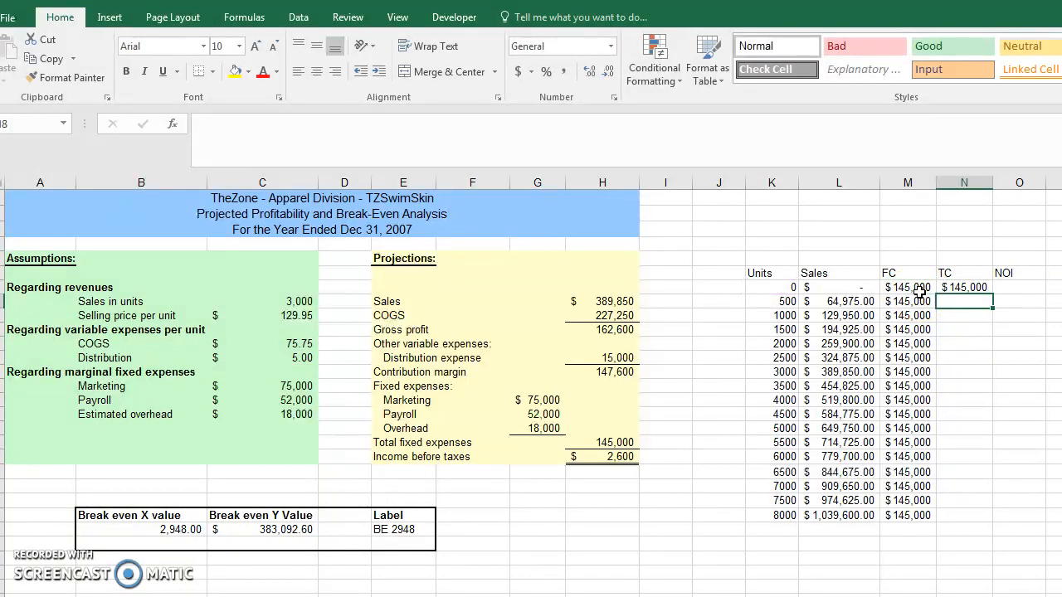
Step: Make the COGS and distribution references in N7 absolute: =(($C$11+$C$12)*K7)+M7
key(Up)
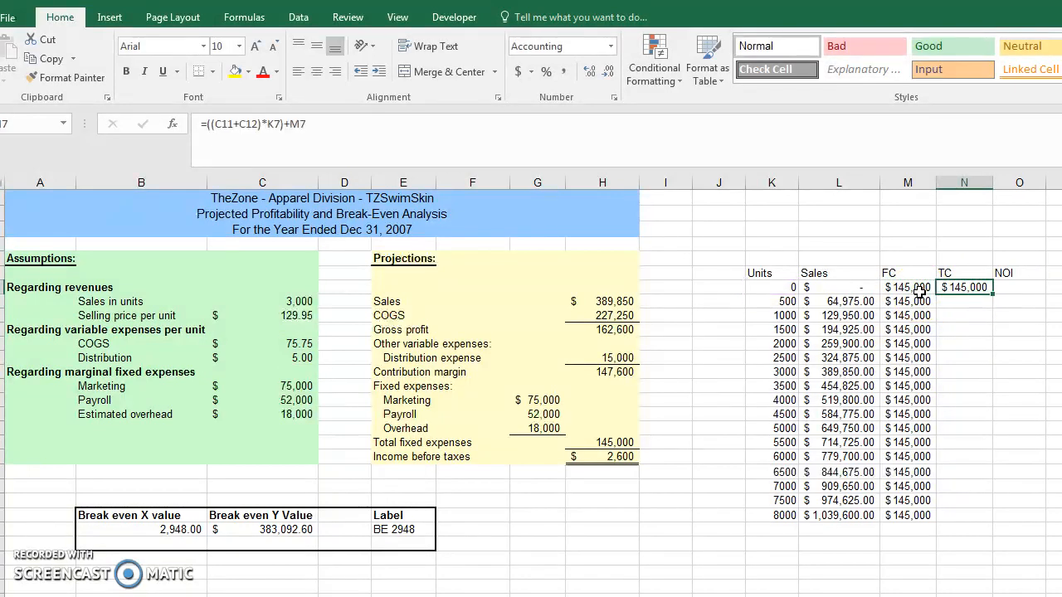
click(219, 123)
key(F4)
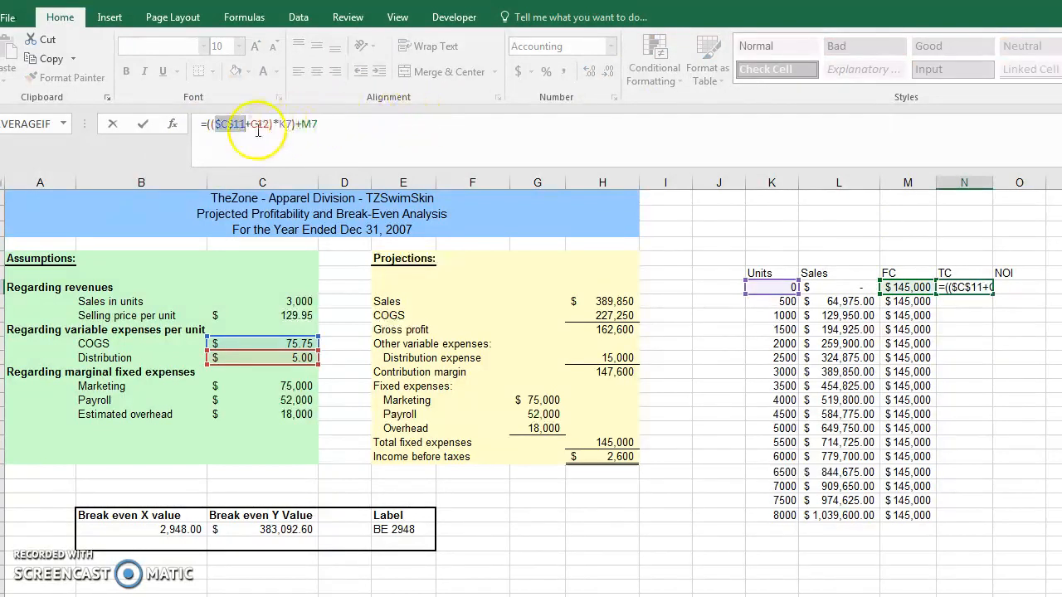
click(262, 125)
key(F4)
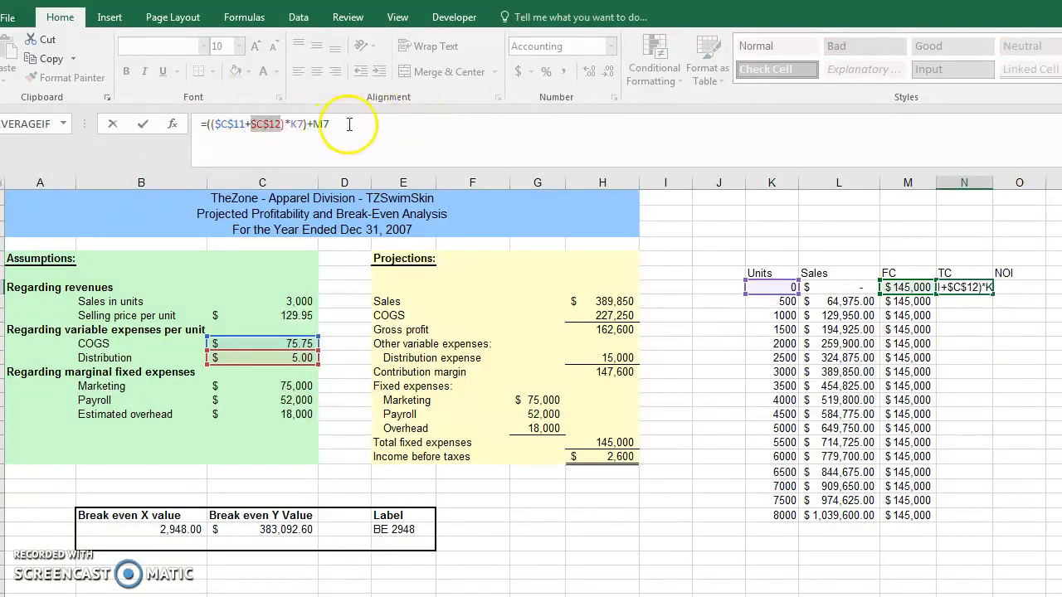
key(ctrl+Return)
Step: Copy the N7 total-cost formula down to N8:N23
key(ctrl+c)
key(shift+Down)
key(shift+Down)
key(shift+Down)
key(shift+Down)
key(shift+Down)
key(shift+Down)
key(shift+Down)
key(shift+Down)
key(shift+Down)
key(shift+Down)
key(shift+Down)
key(shift+Down)
key(shift+Down)
key(shift+Down)
key(shift+Down)
key(shift+Down)
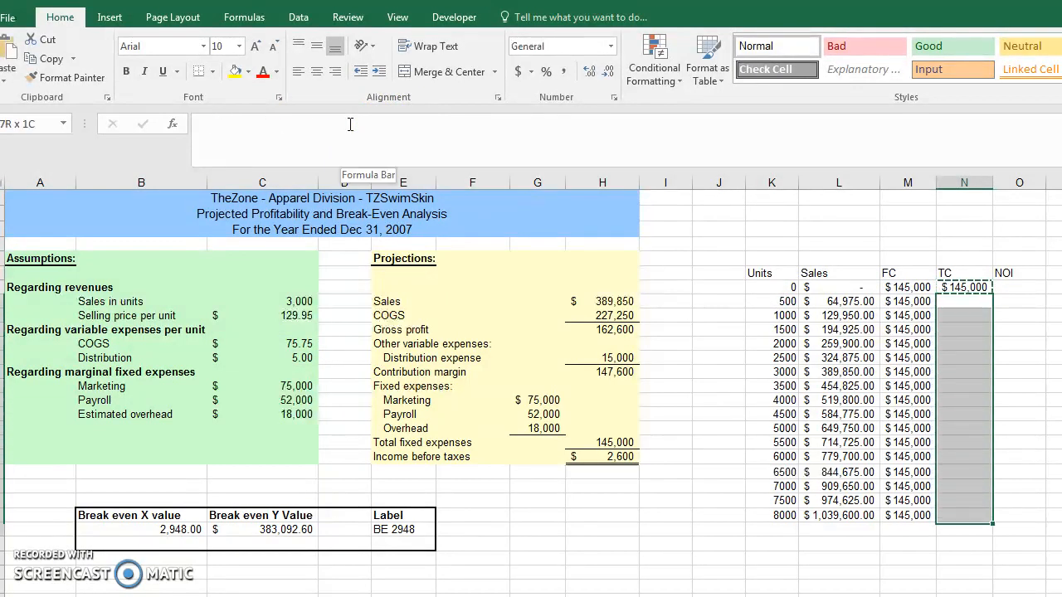
key(ctrl+v)
key(Escape)
key(Up)
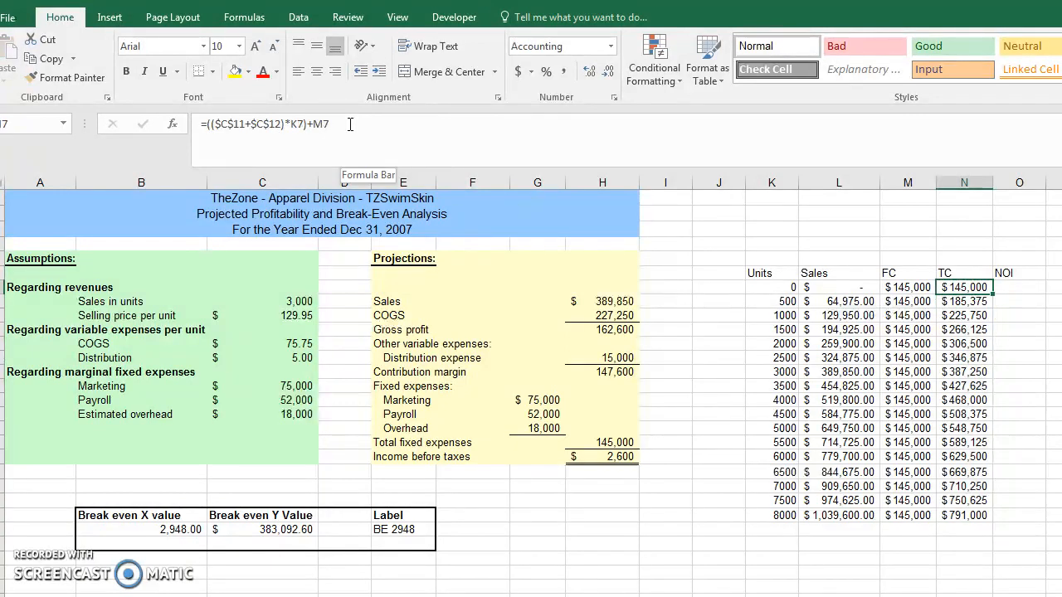
Step: Enter =L7-N7 in O7 to calculate net operating income as sales minus total cost
key(Right)
text(=)
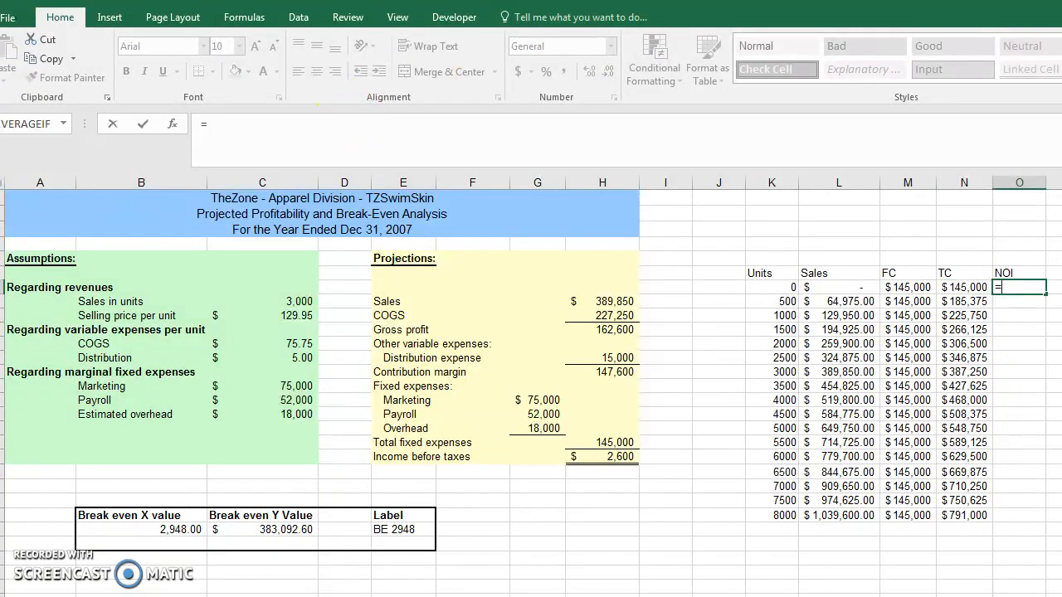
click(846, 287)
text(-)
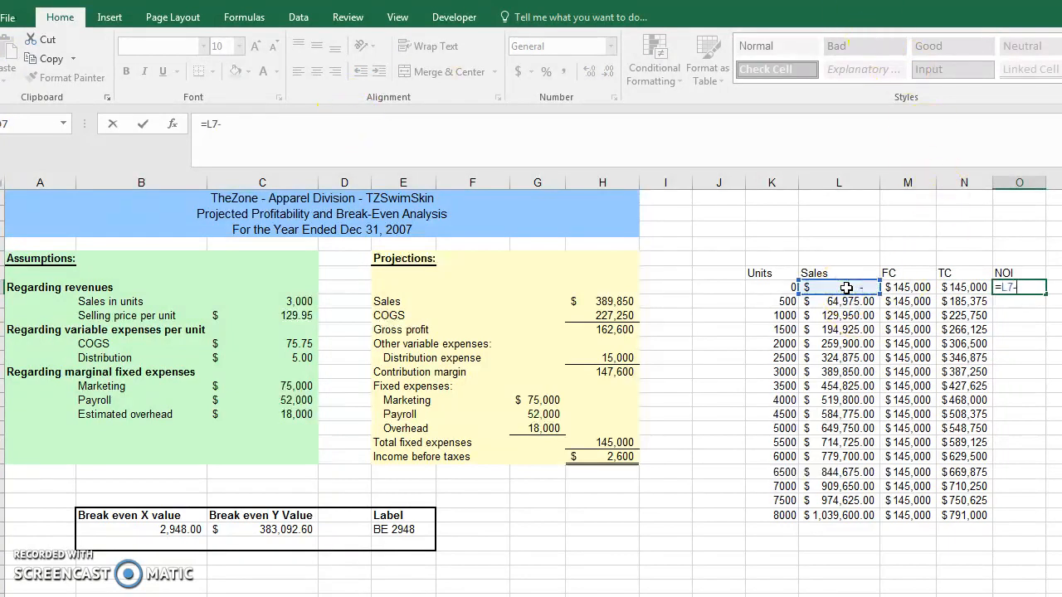
key(Return)
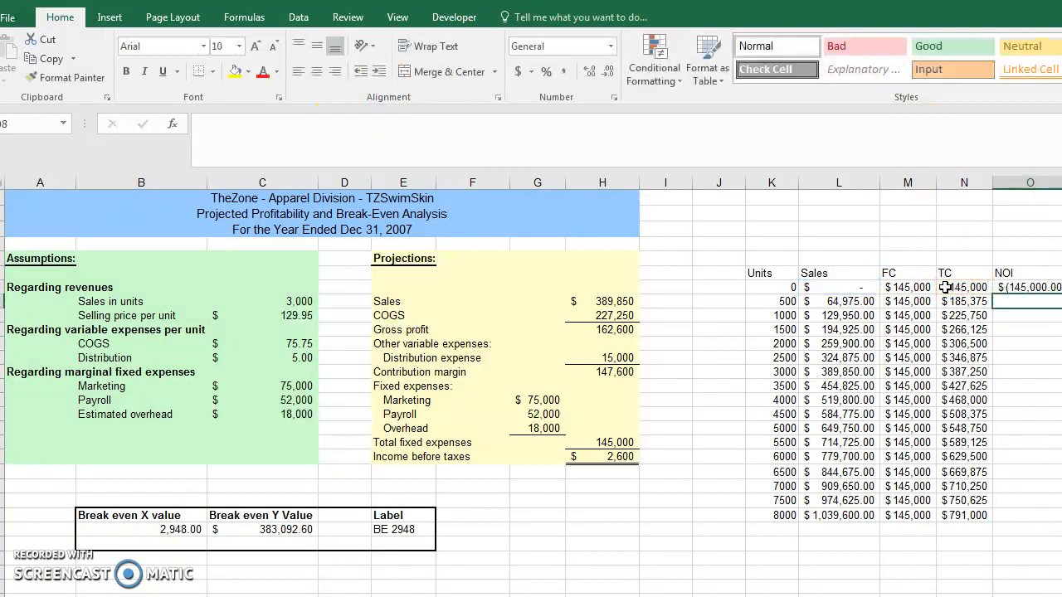
Step: Copy the O7 NOI formula down to O8:O23
key(Up)
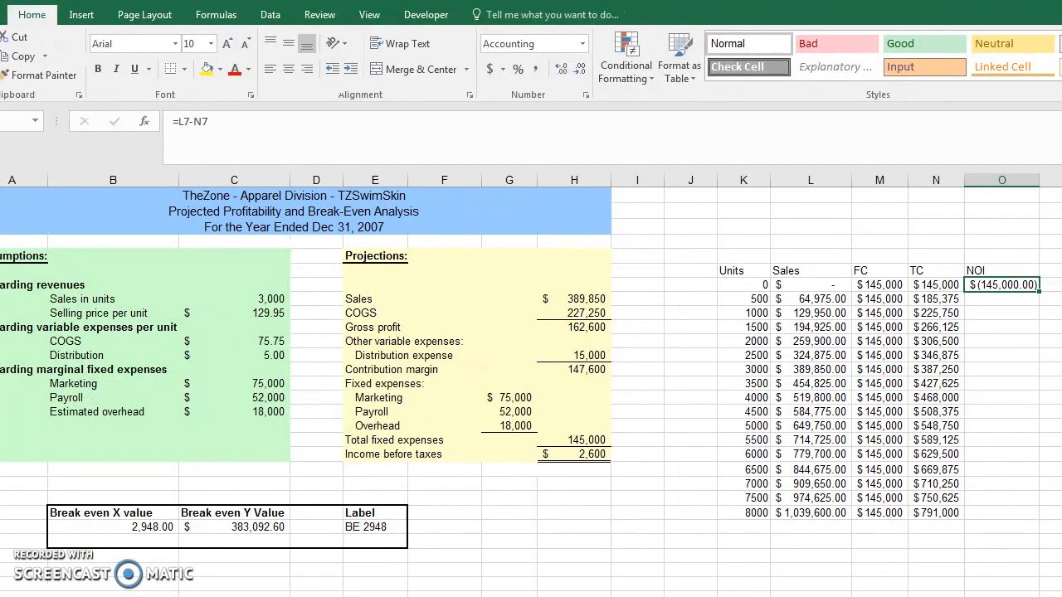
key(Down)
key(shift+Down)
key(shift+Down)
key(shift+Down)
key(shift+Down)
key(shift+Down)
key(shift+Down)
key(shift+Down)
key(shift+Down)
key(shift+Down)
key(shift+Down)
key(shift+Down)
key(shift+Down)
key(shift+Down)
key(shift+Down)
key(shift+Down)
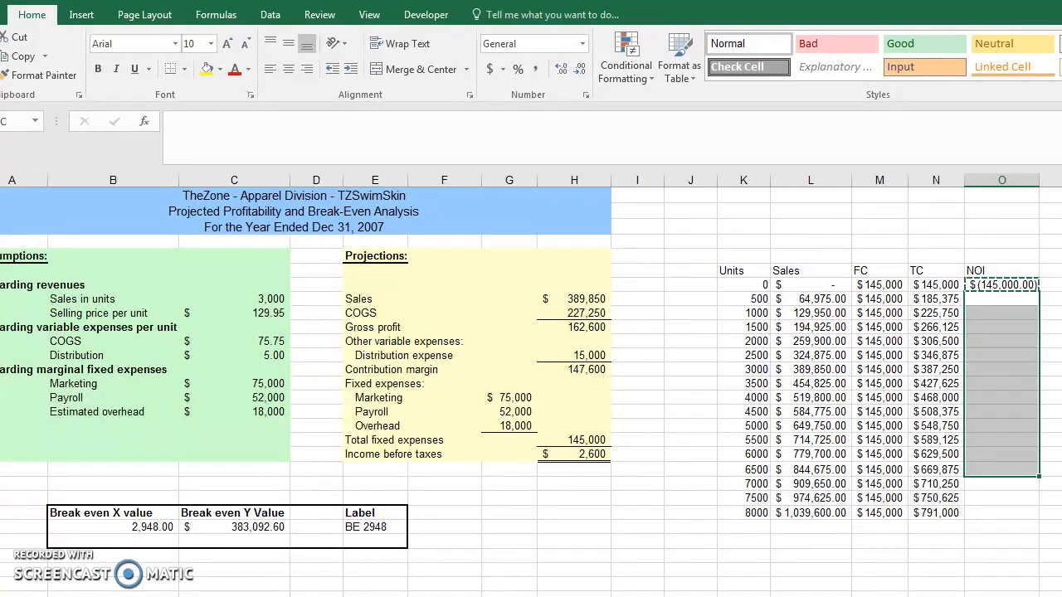
key(ctrl+v)
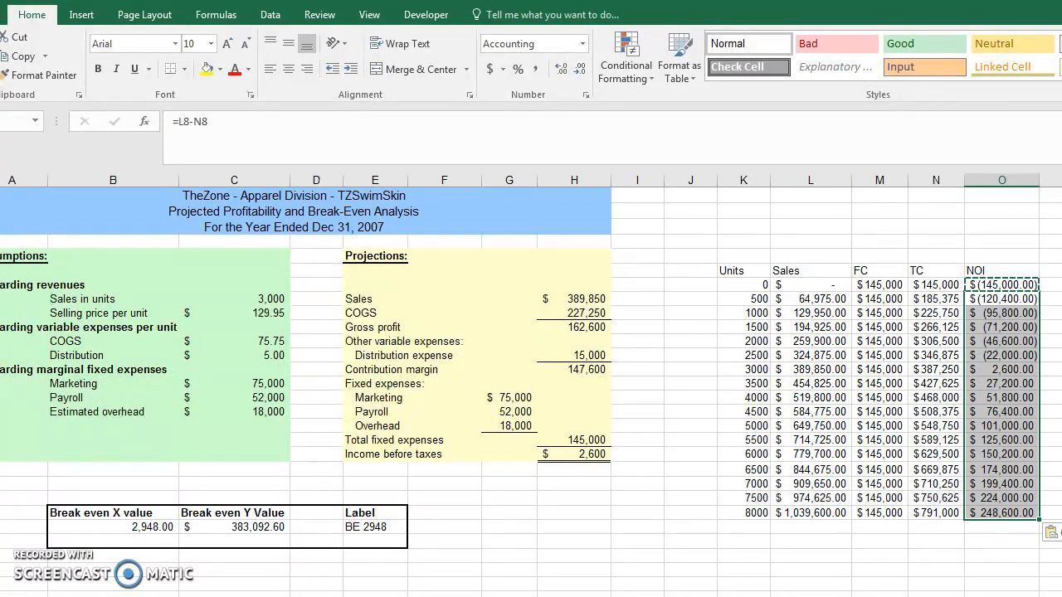
Step: Examine the NOI column around the 2500- and 3000-unit rows to see where losses turn into profit
key(Down)
key(Down)
key(Down)
key(Down)
key(Down)
key(Down)
key(Down)
key(Down)
key(Down)
key(Down)
key(Down)
key(Down)
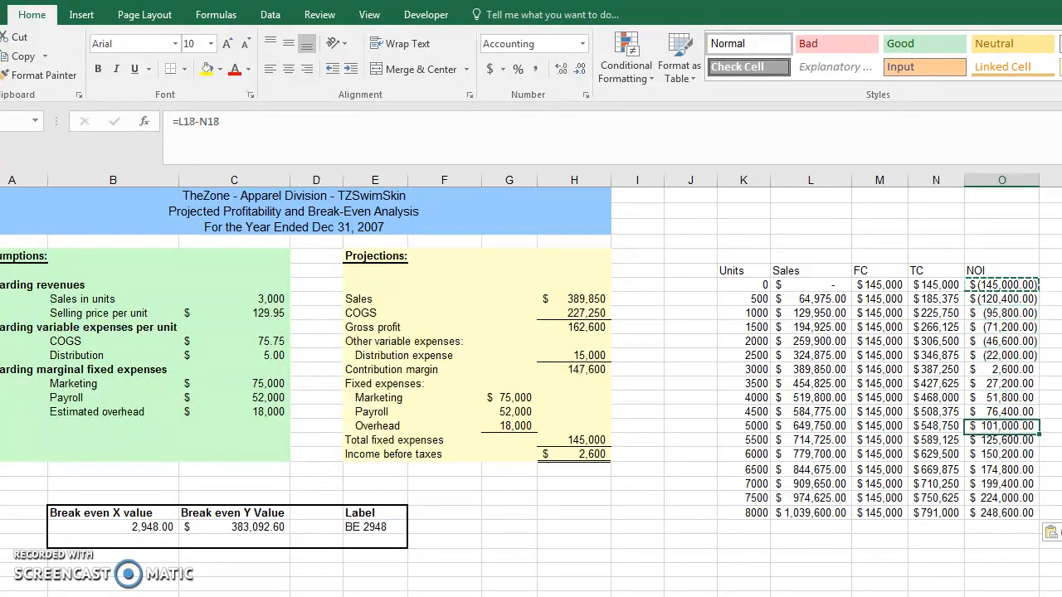
key(Up)
key(Up)
key(Up)
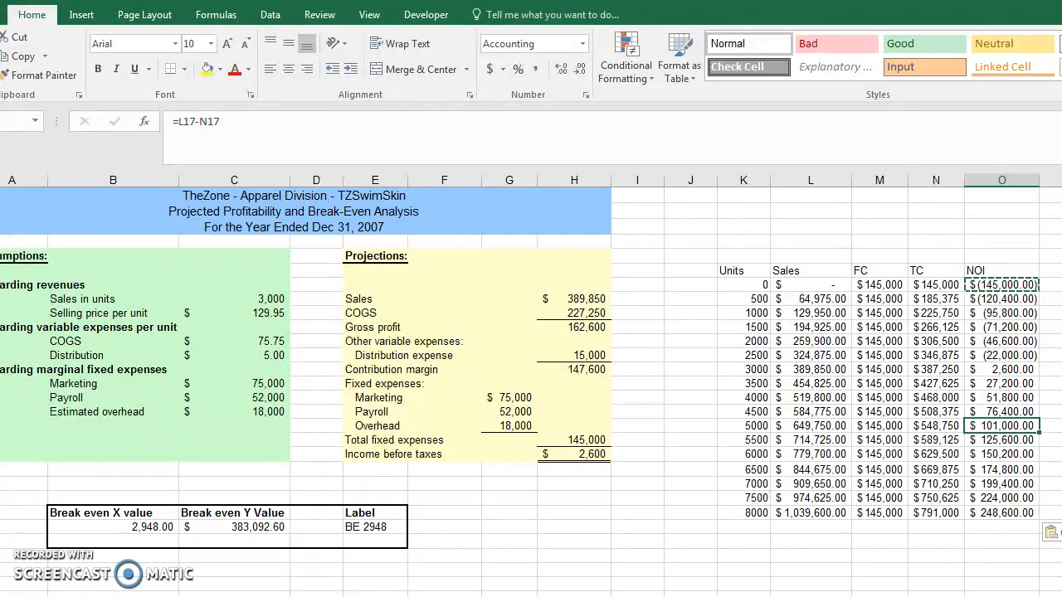
key(Up)
key(Up)
key(Up)
key(Up)
key(Up)
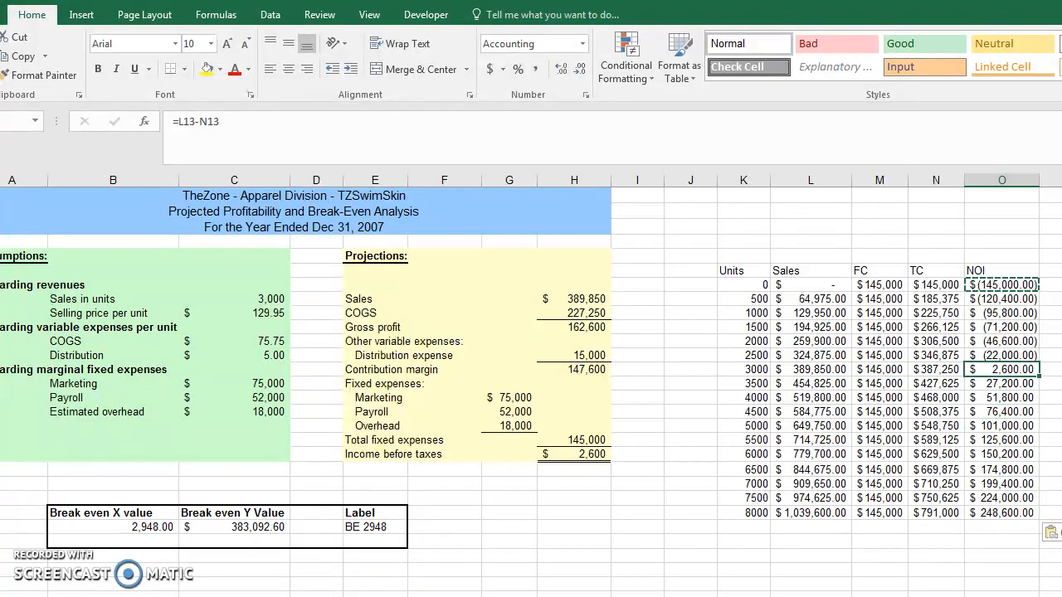
key(Escape)
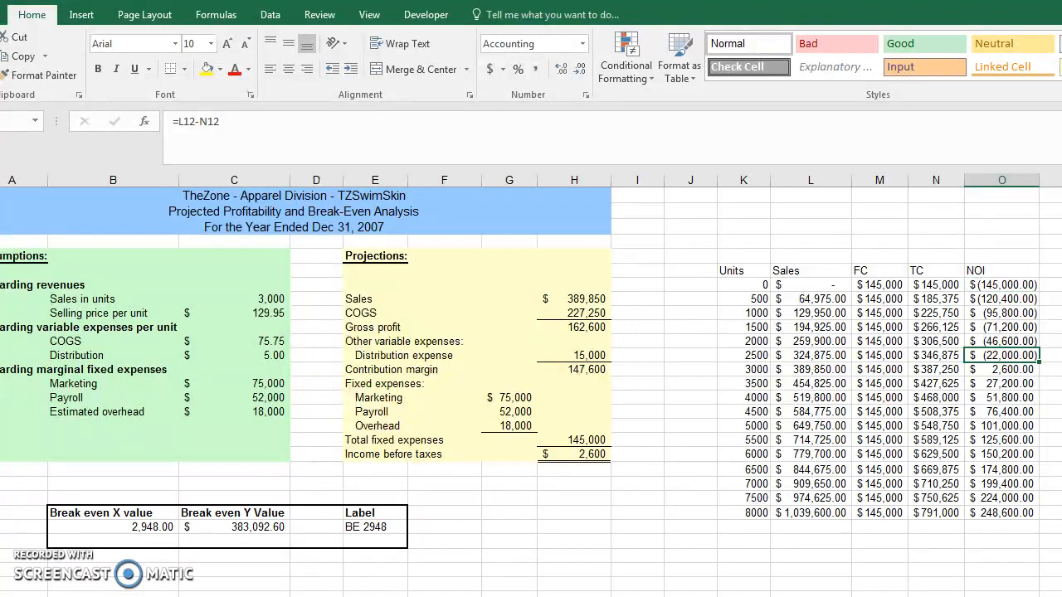
key(Down)
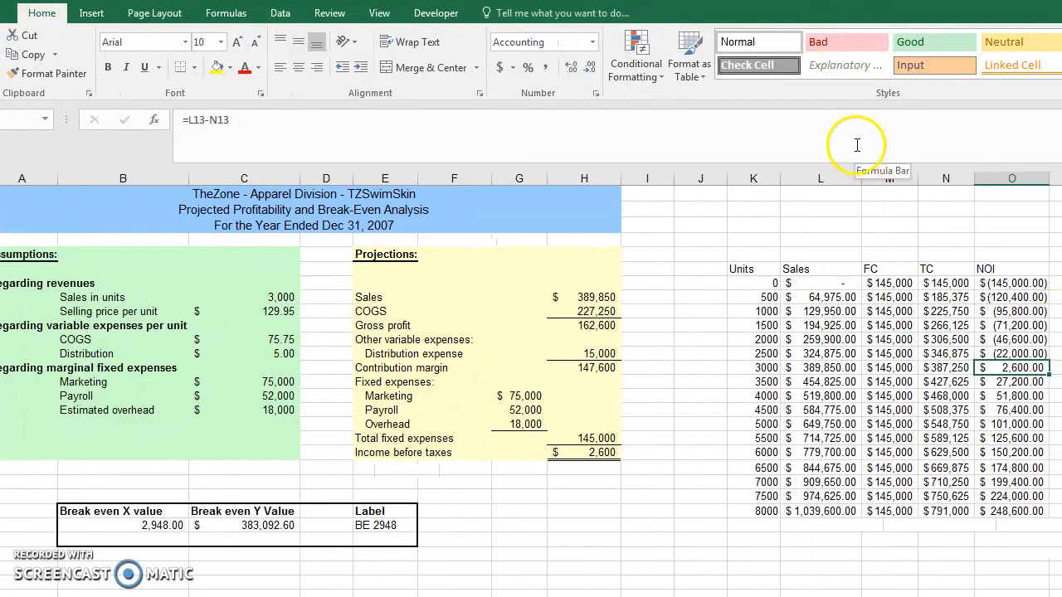
Step: Insert a Scatter with Smooth Lines chart from the Units, Sales, FC and TC data in K6:N23
drag(742, 268, 960, 511)
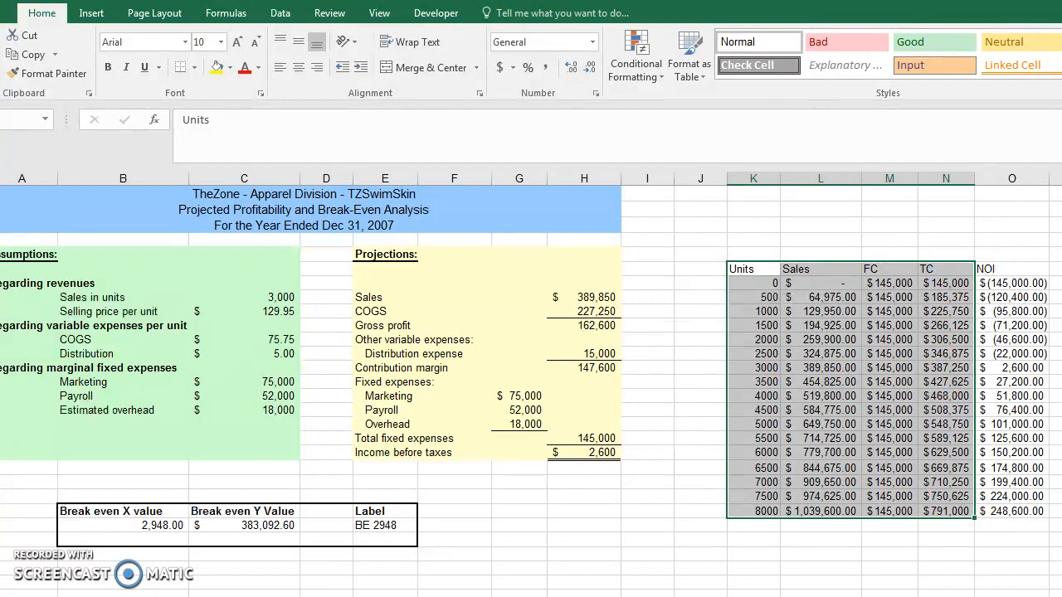
click(91, 13)
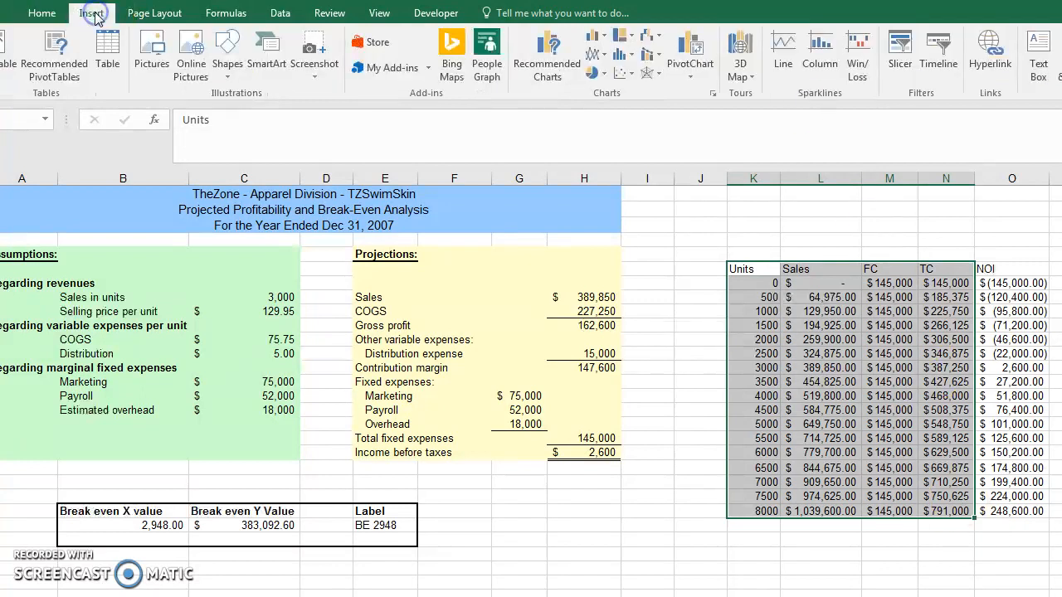
click(633, 76)
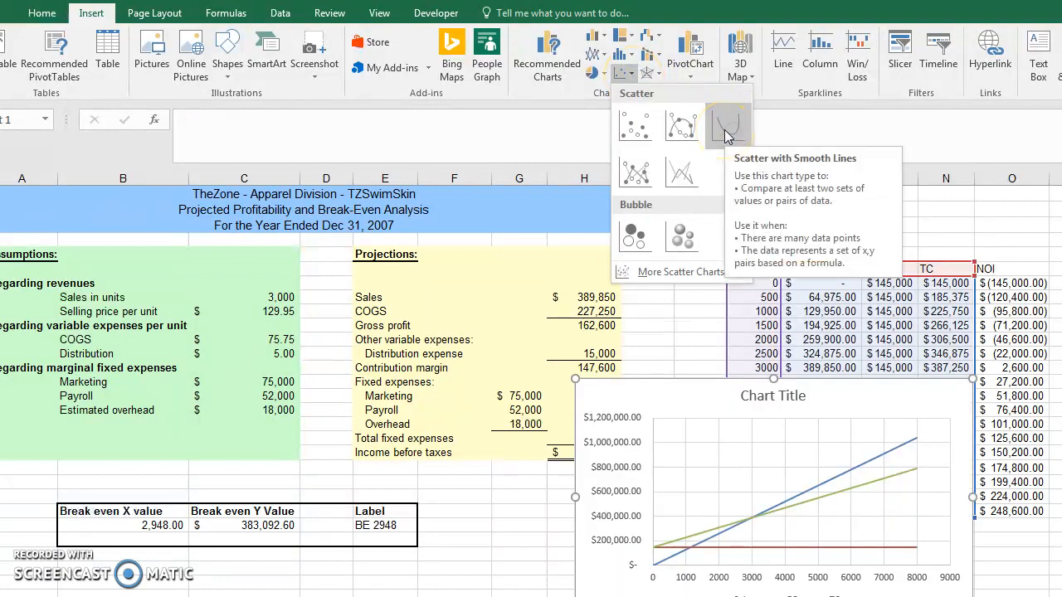
click(724, 129)
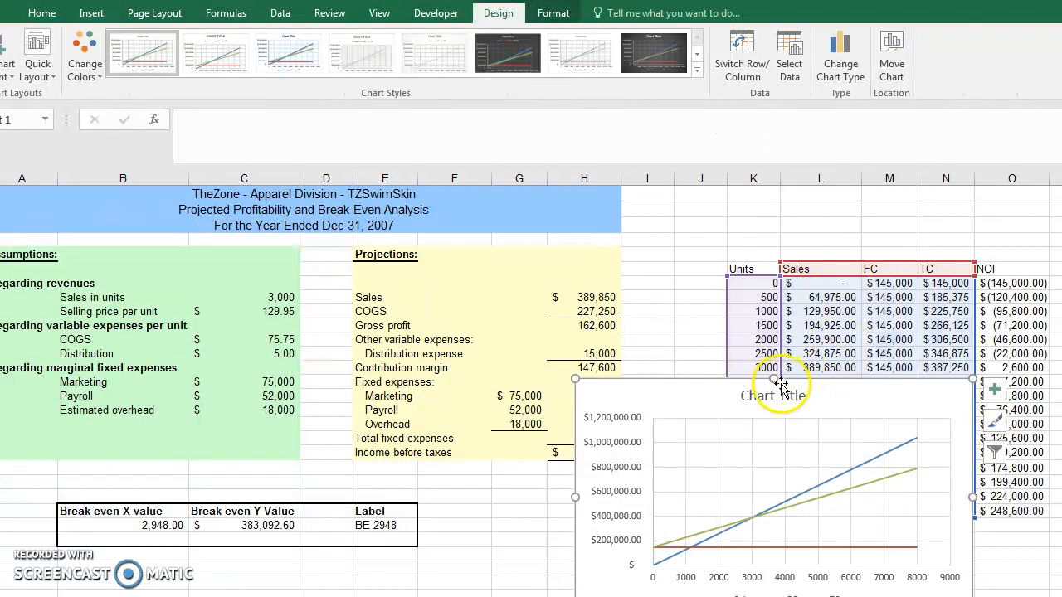
Step: Move the chart up over the data table and change its title to "BE Analysis"
drag(764, 383, 747, 283)
click(731, 300)
drag(733, 300, 794, 303)
text(BE)
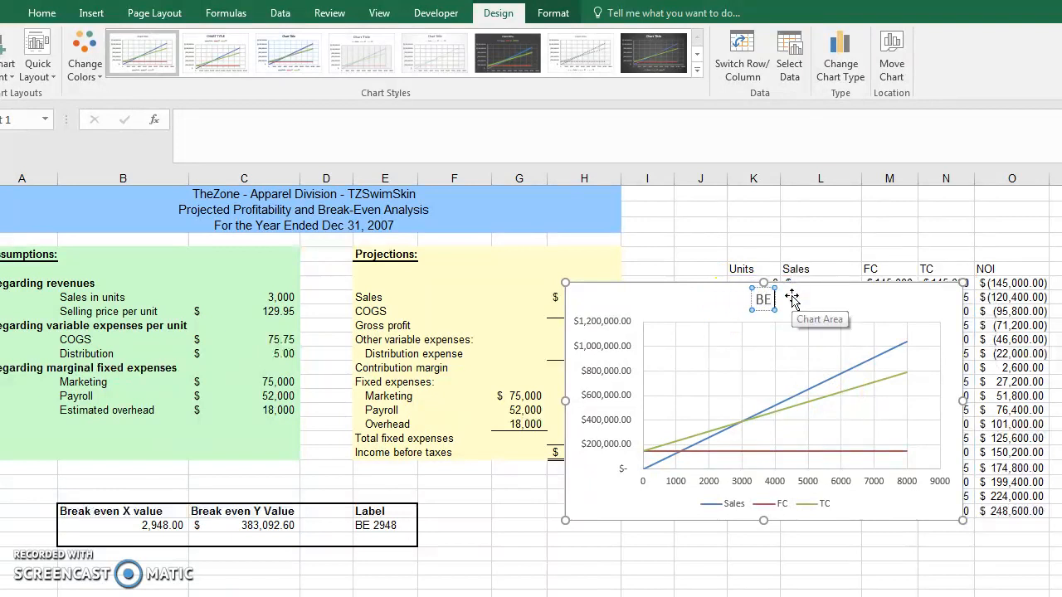
text( Analysis)
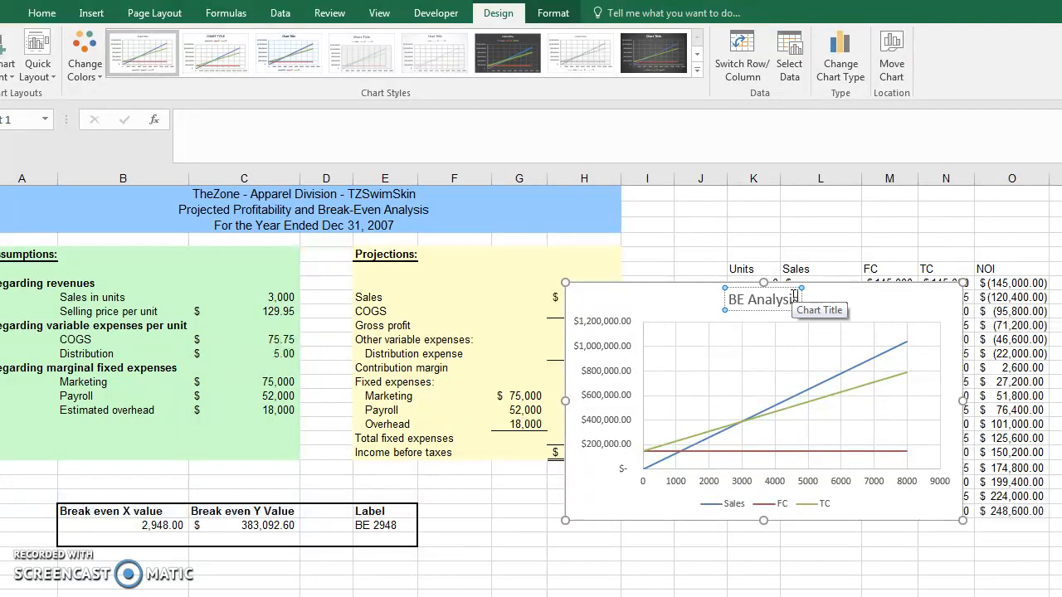
click(751, 240)
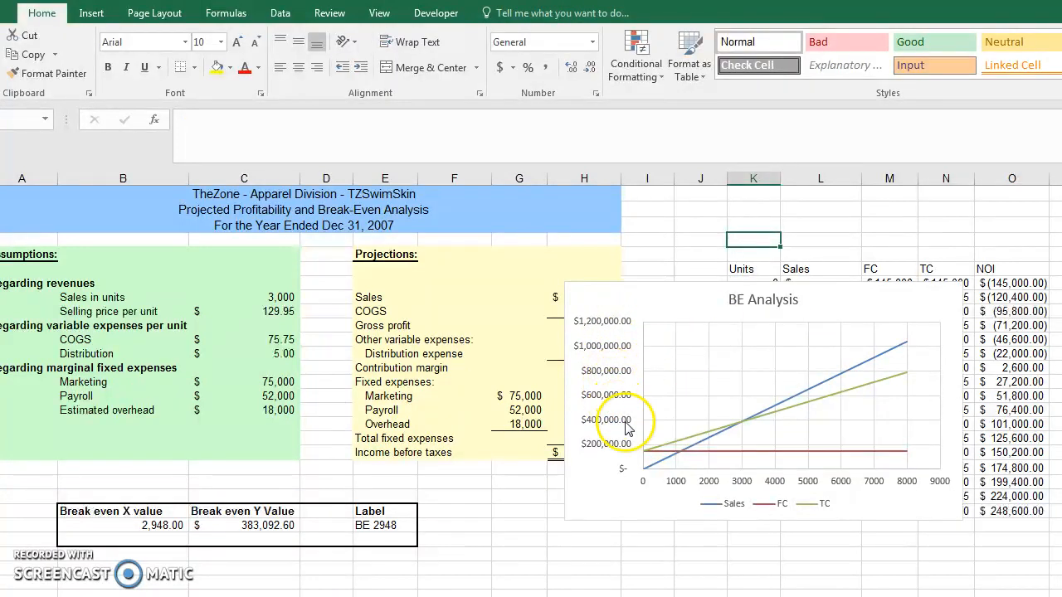
Step: Enlarge the BE Analysis chart at its lower-left and upper-right corners so it spans from column G into column O
click(570, 494)
drag(564, 520, 509, 569)
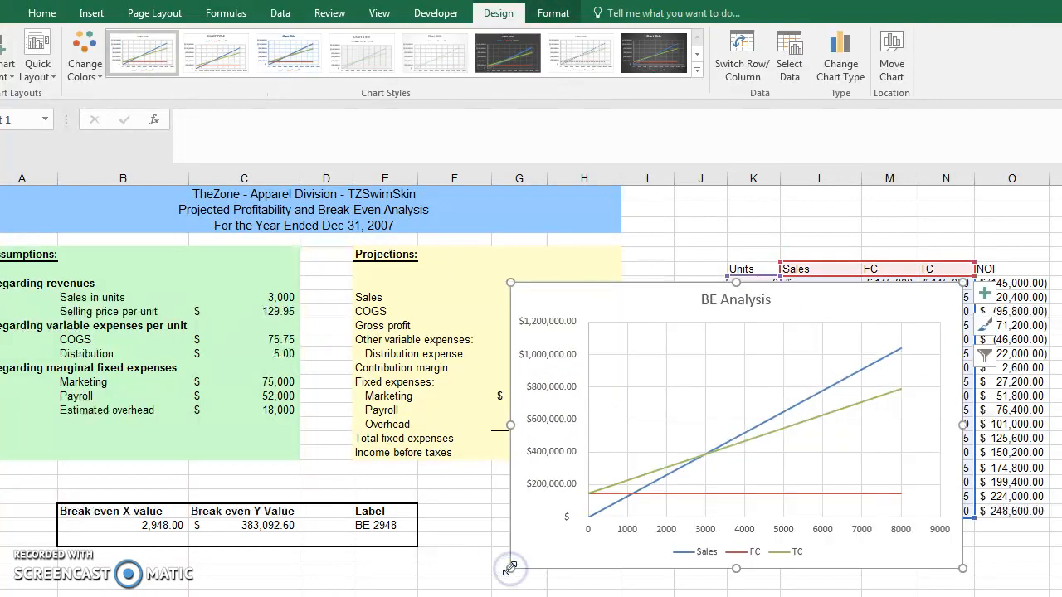
drag(963, 282, 986, 265)
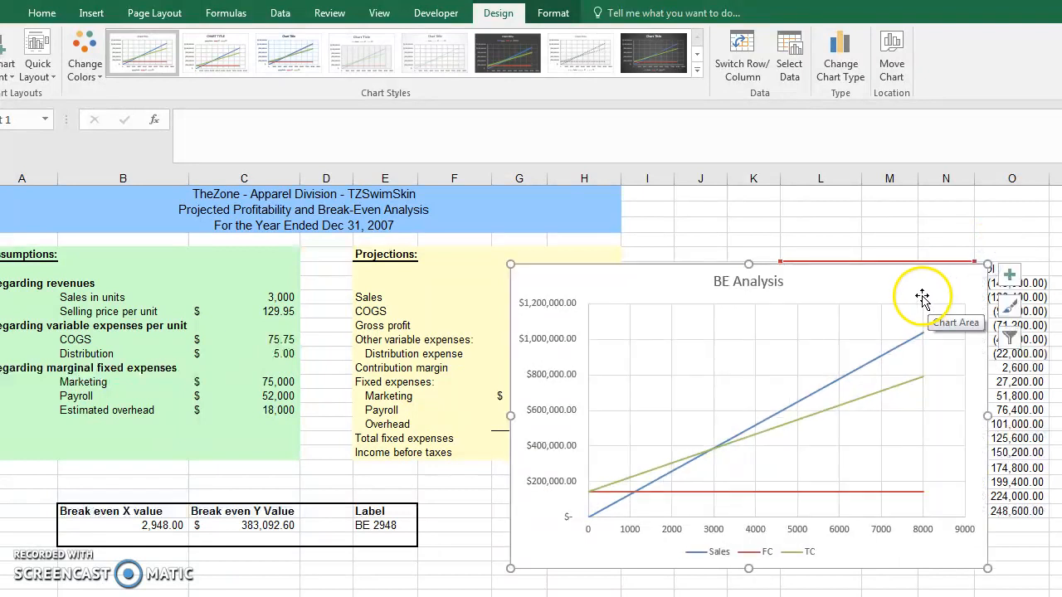
Step: Add a new data series to the BE Analysis chart, taking its name from the break-even label in E24
mouse_move(714, 454)
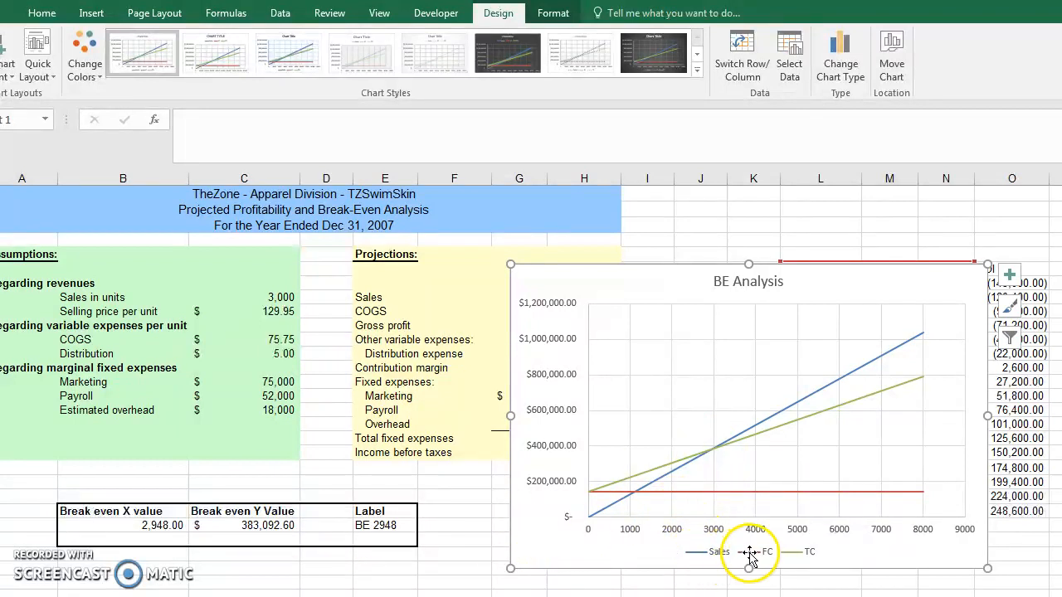
click(661, 493)
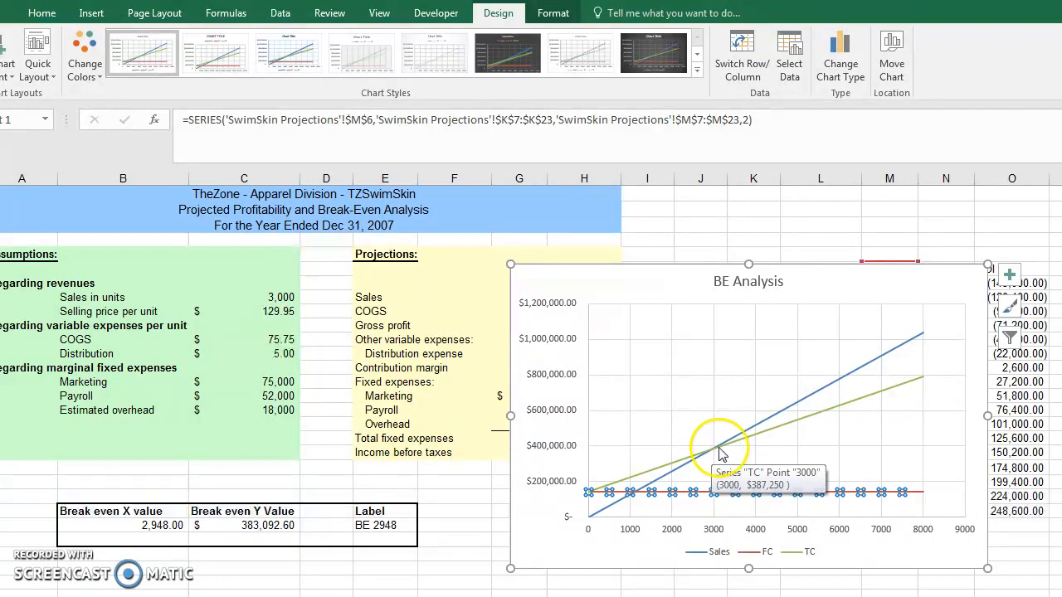
click(768, 423)
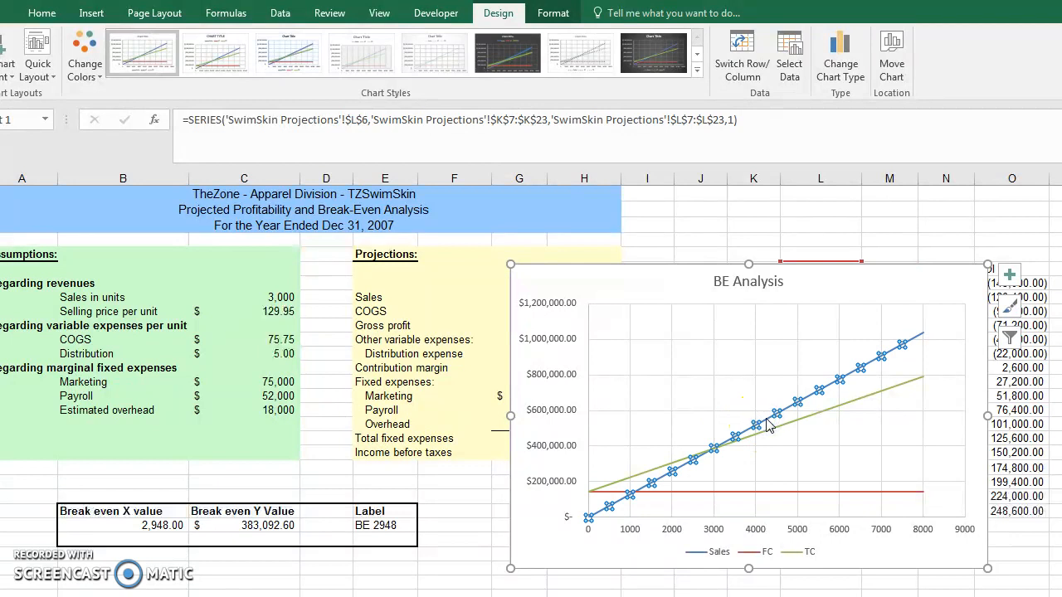
right_click(768, 423)
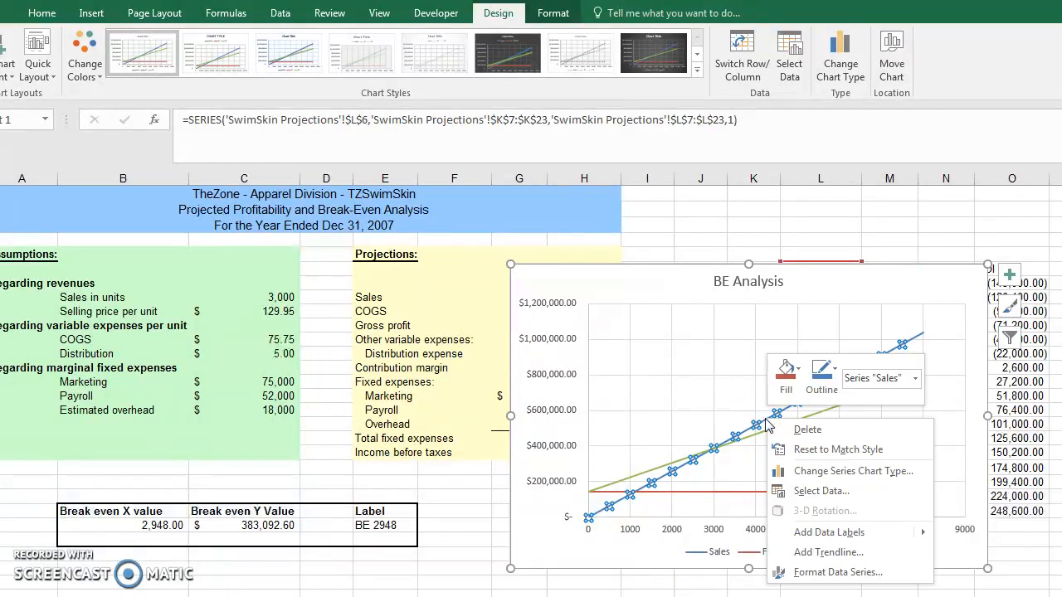
mouse_move(798, 535)
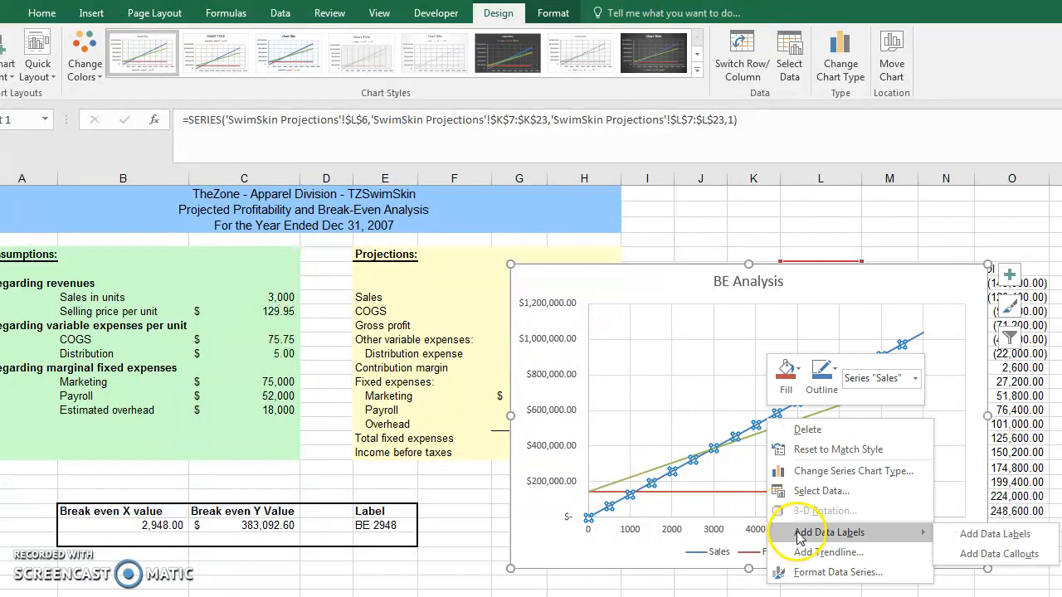
click(810, 493)
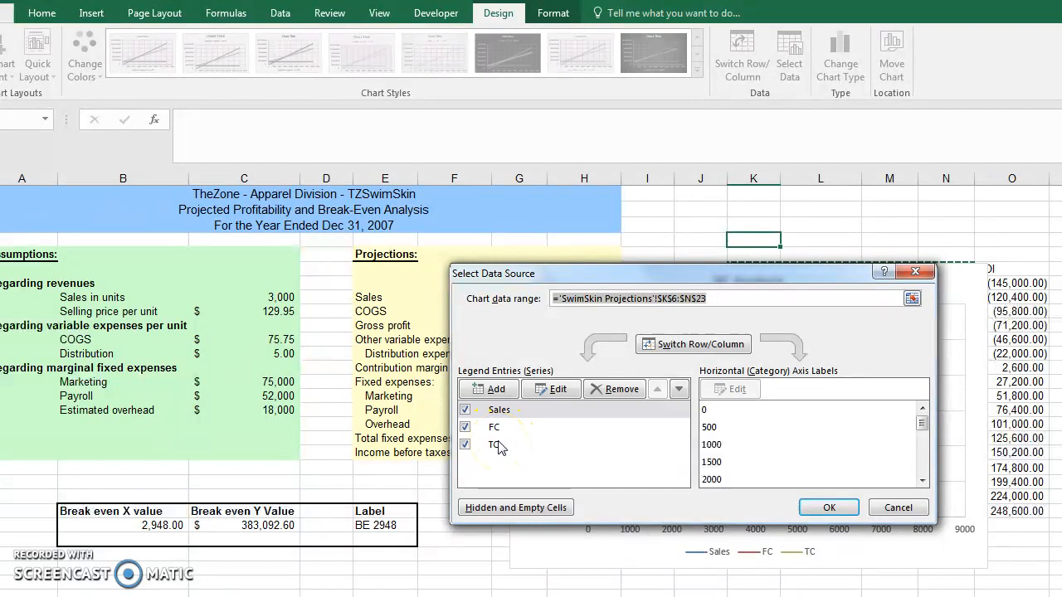
click(494, 391)
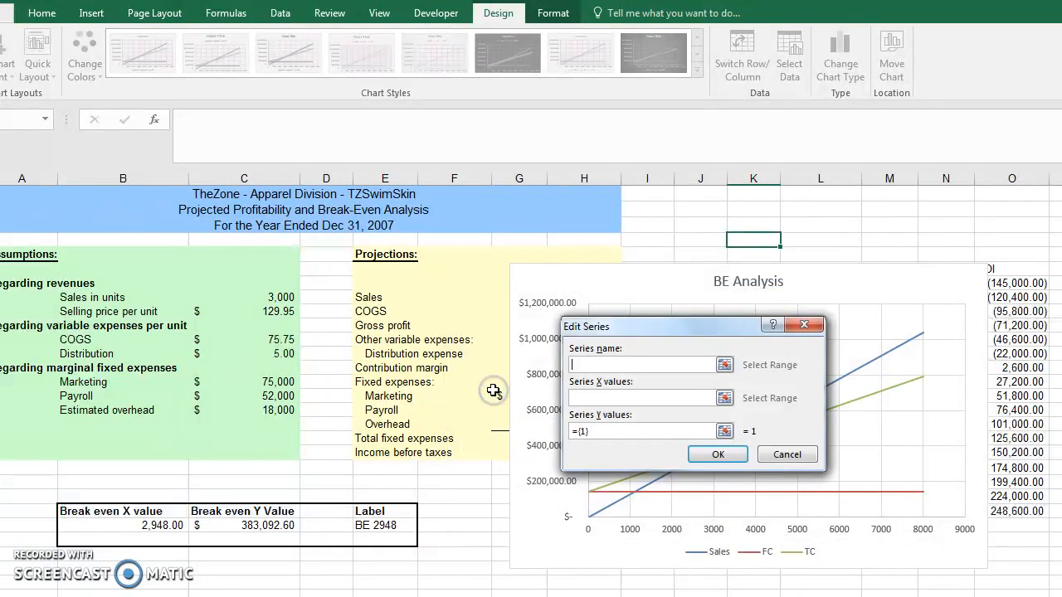
click(380, 526)
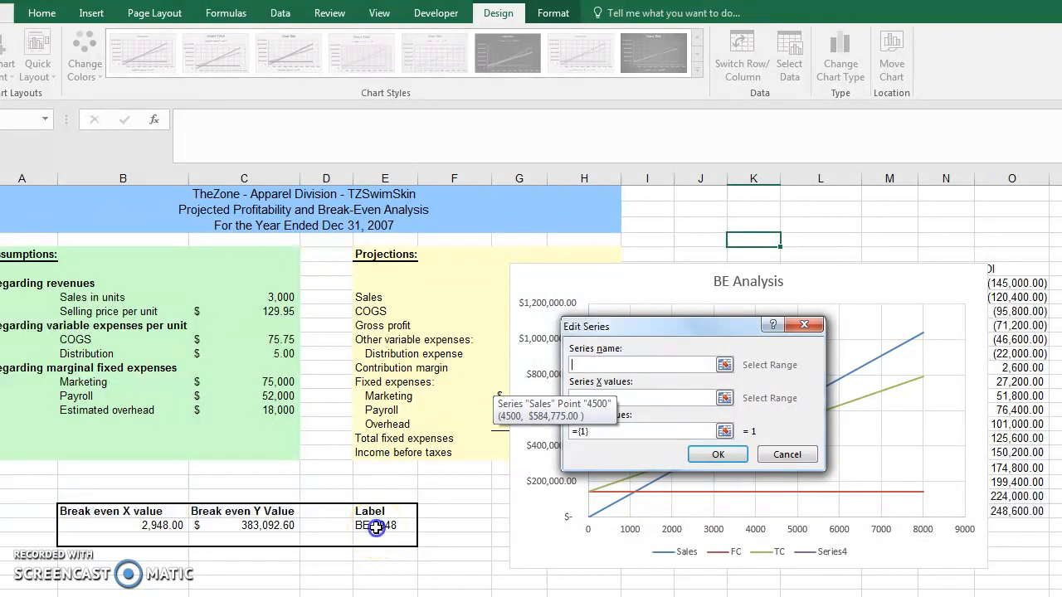
Step: Set the new series' X values to B24 and Y values to C24, and apply the chart's data source changes
click(591, 399)
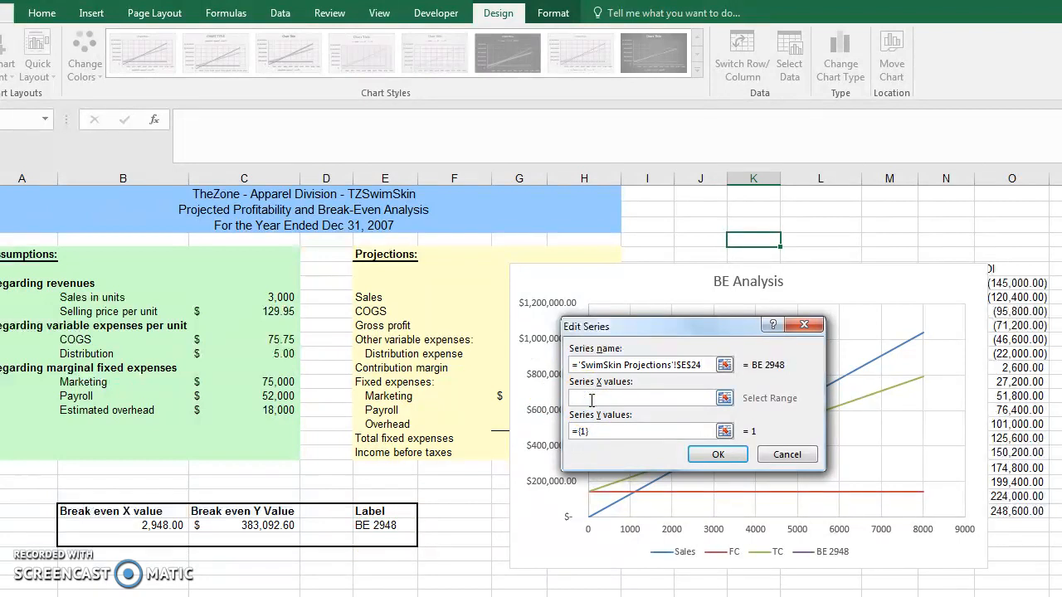
click(156, 525)
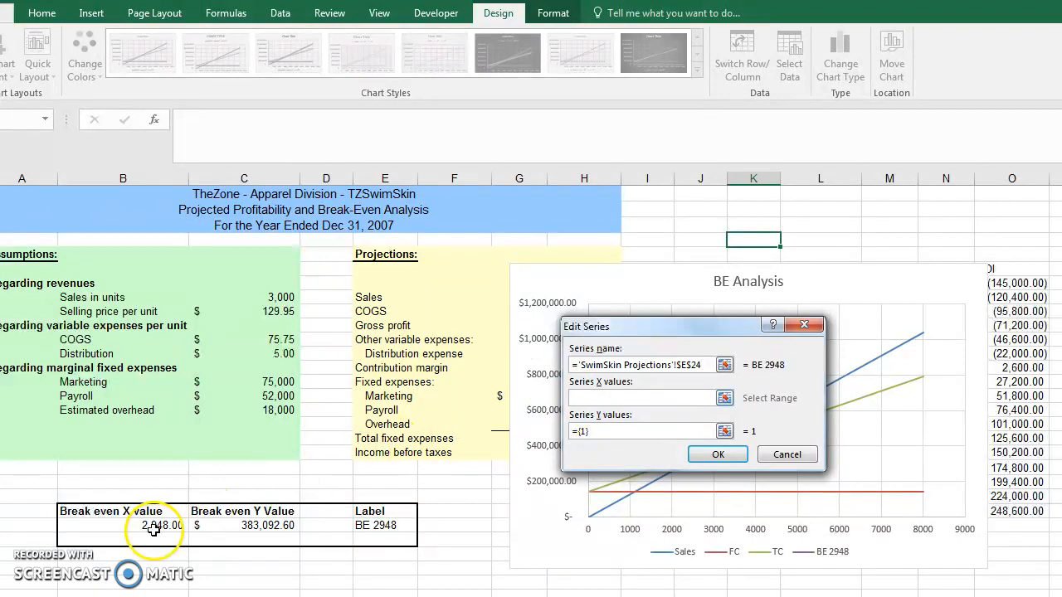
drag(592, 431, 561, 428)
key(BackSpace)
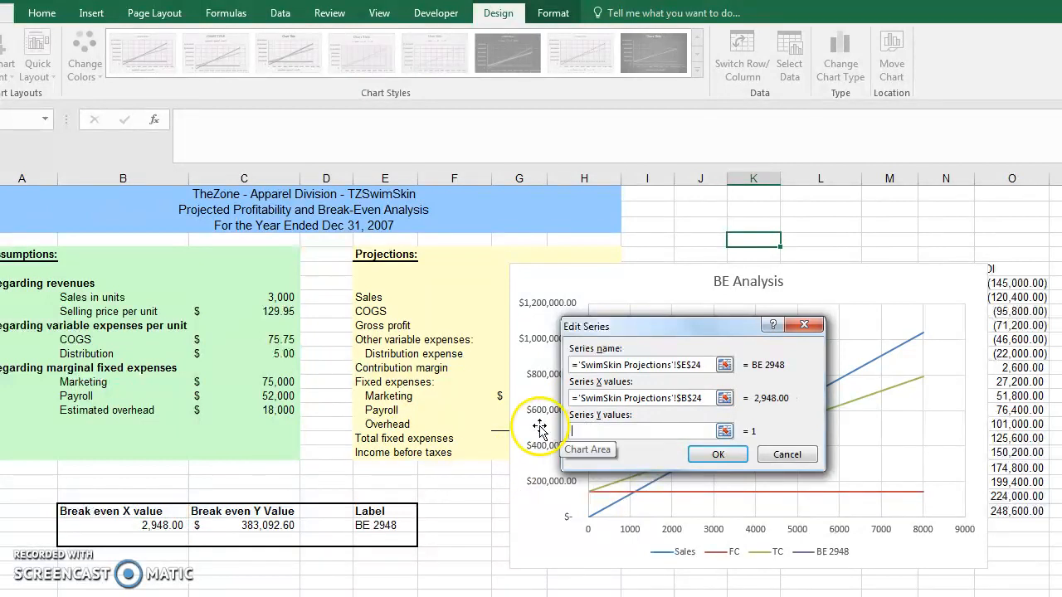
click(265, 526)
click(716, 454)
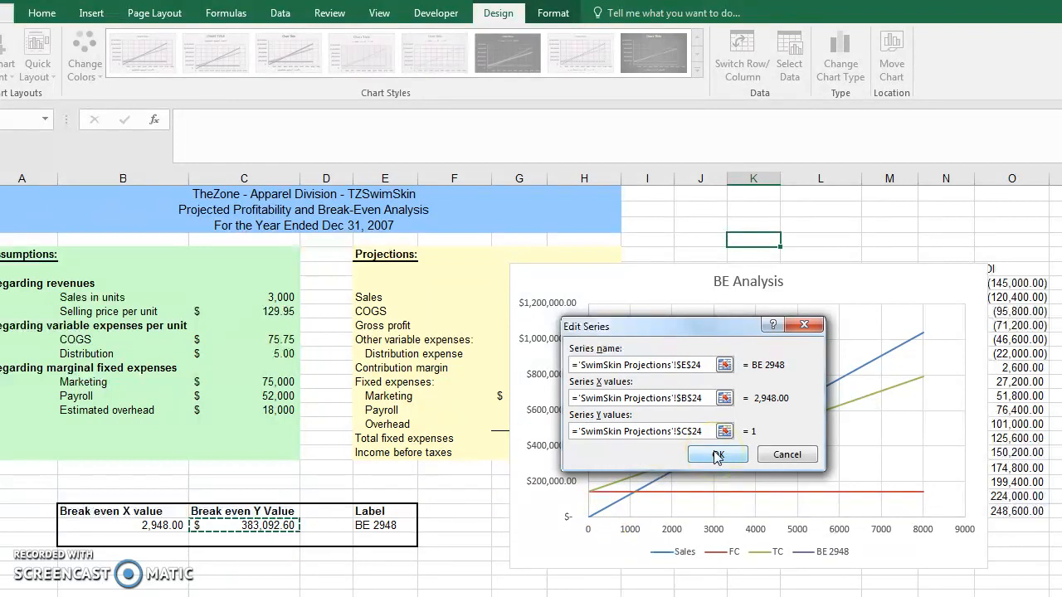
click(829, 507)
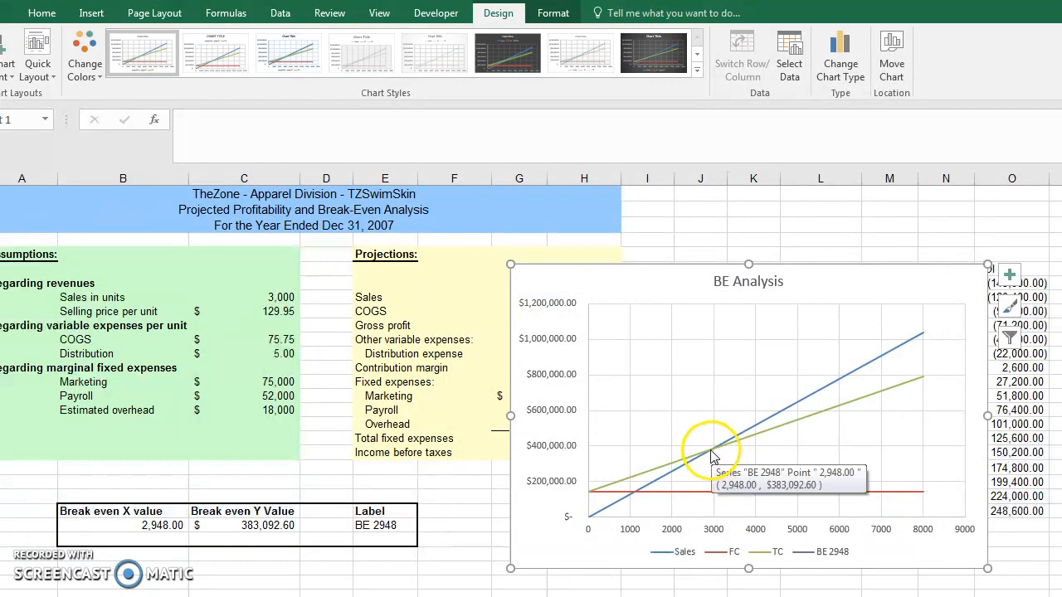
Step: Select the break-even point series "BE 2948" on the chart and open its data series formatting options
click(711, 453)
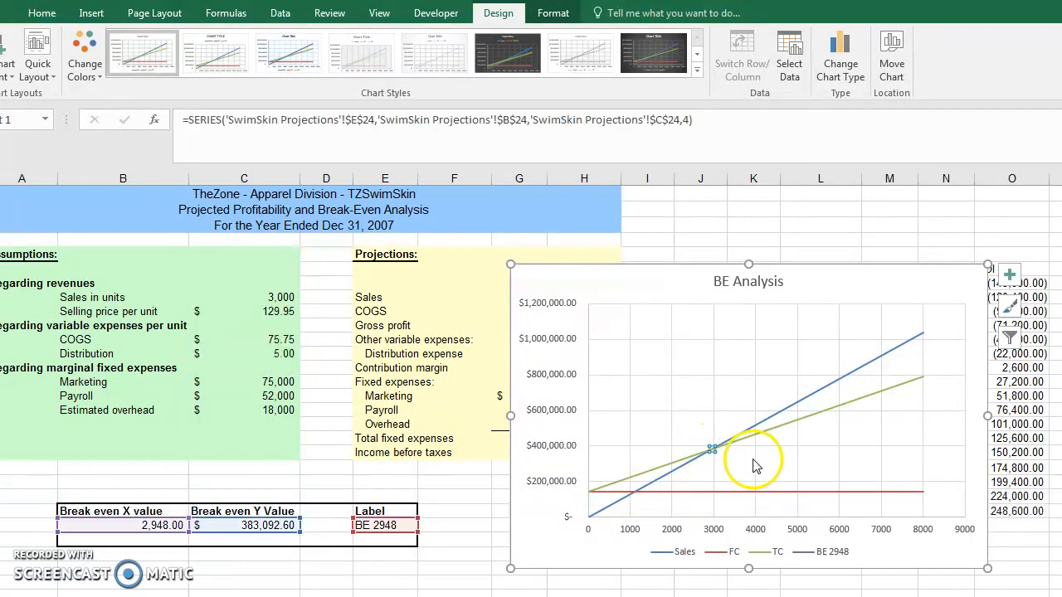
mouse_move(712, 451)
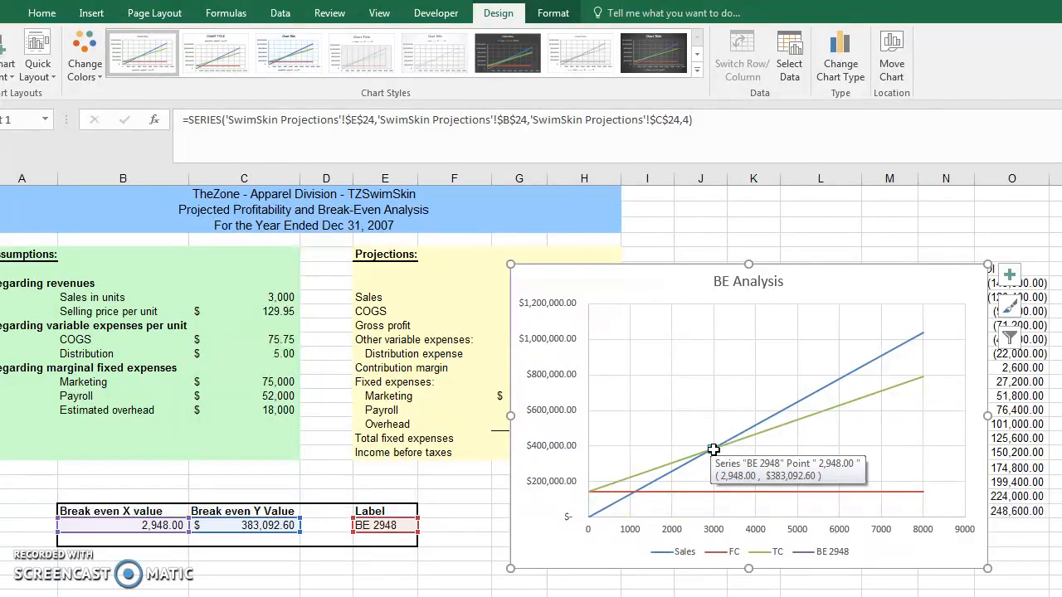
right_click(714, 449)
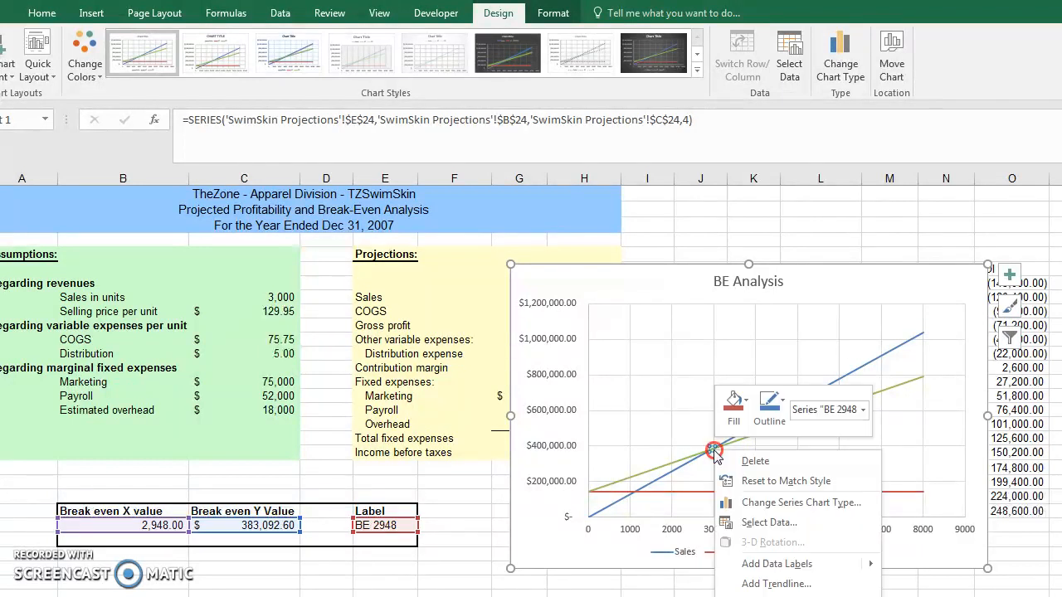
click(756, 596)
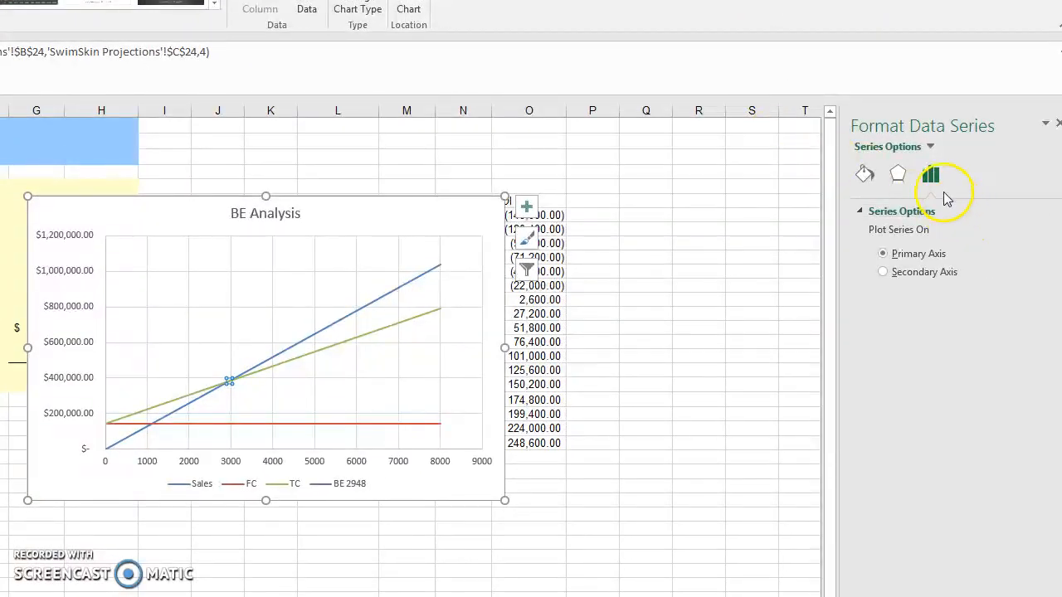
click(929, 146)
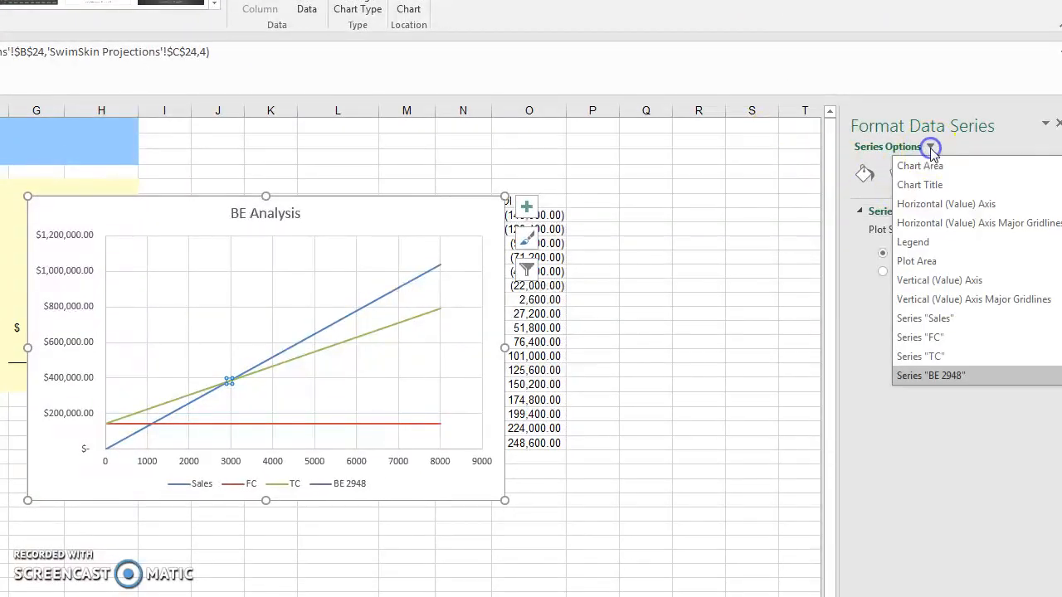
click(850, 318)
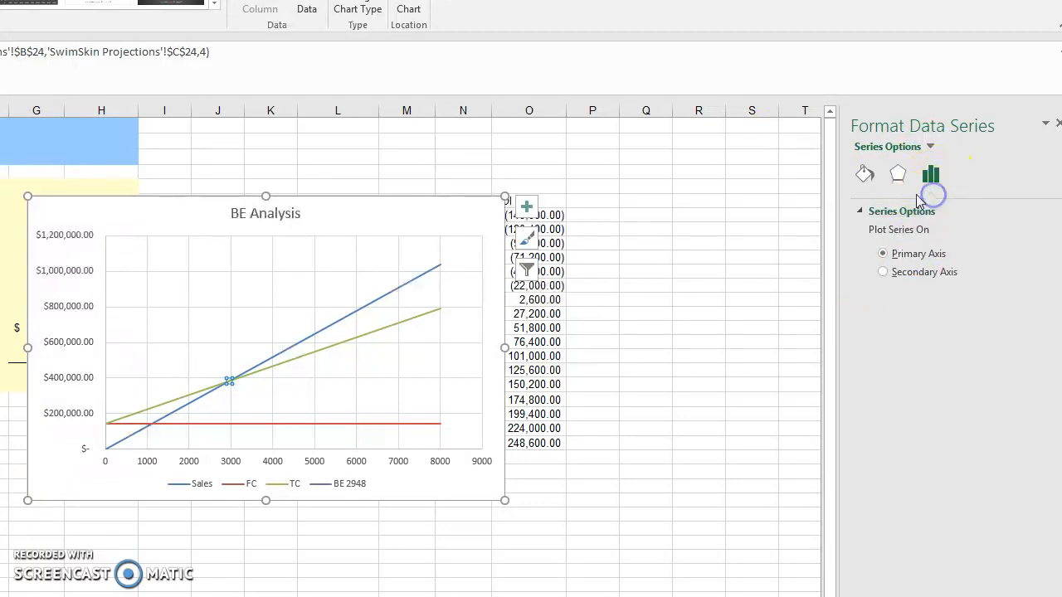
click(897, 173)
click(864, 184)
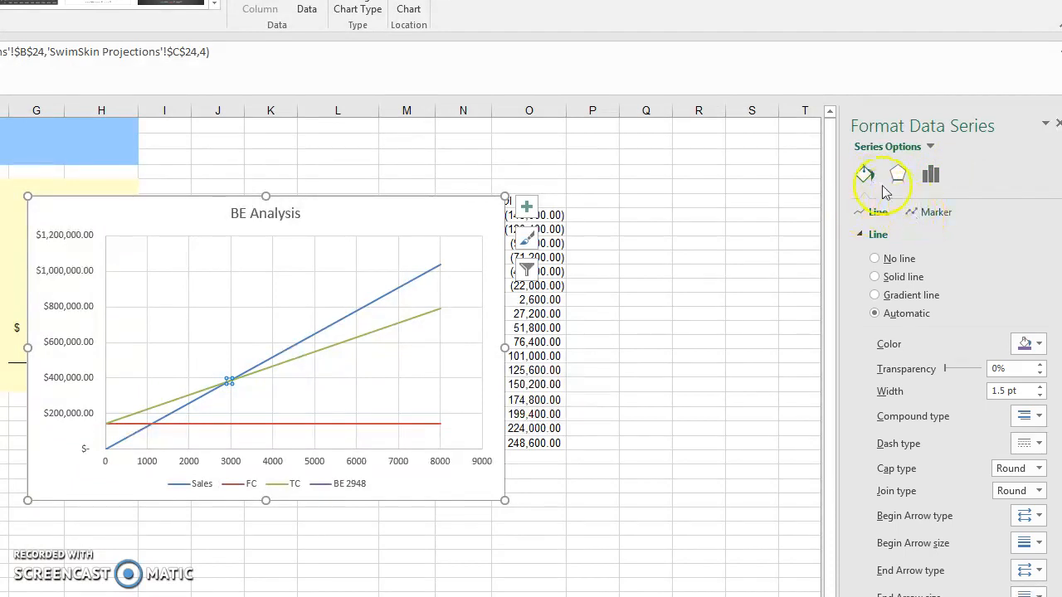
click(927, 182)
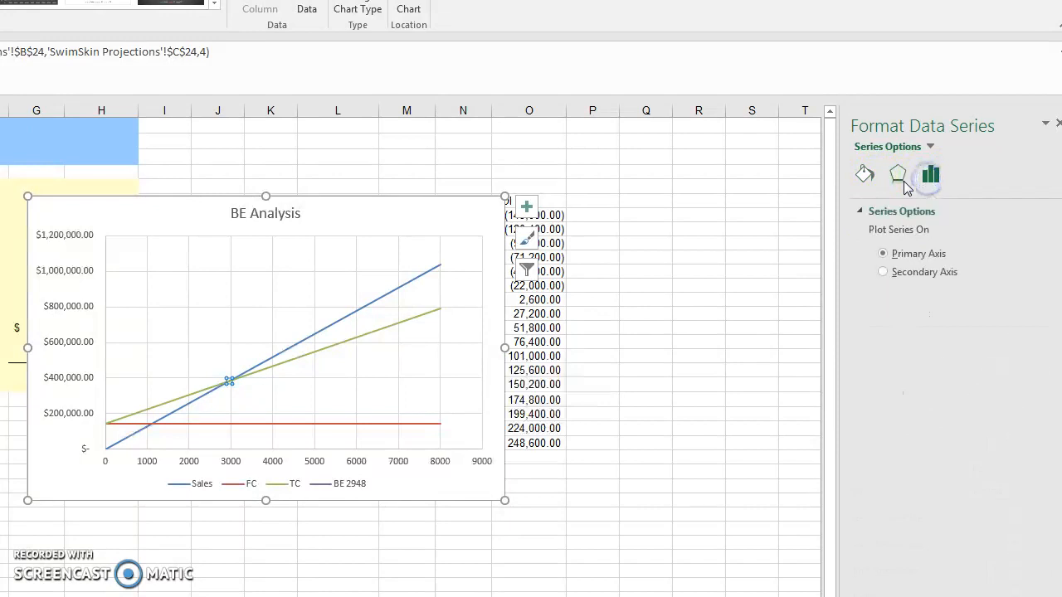
click(899, 179)
Step: Give the BE 2948 series a built-in square marker of size 7, then deselect the chart
click(864, 181)
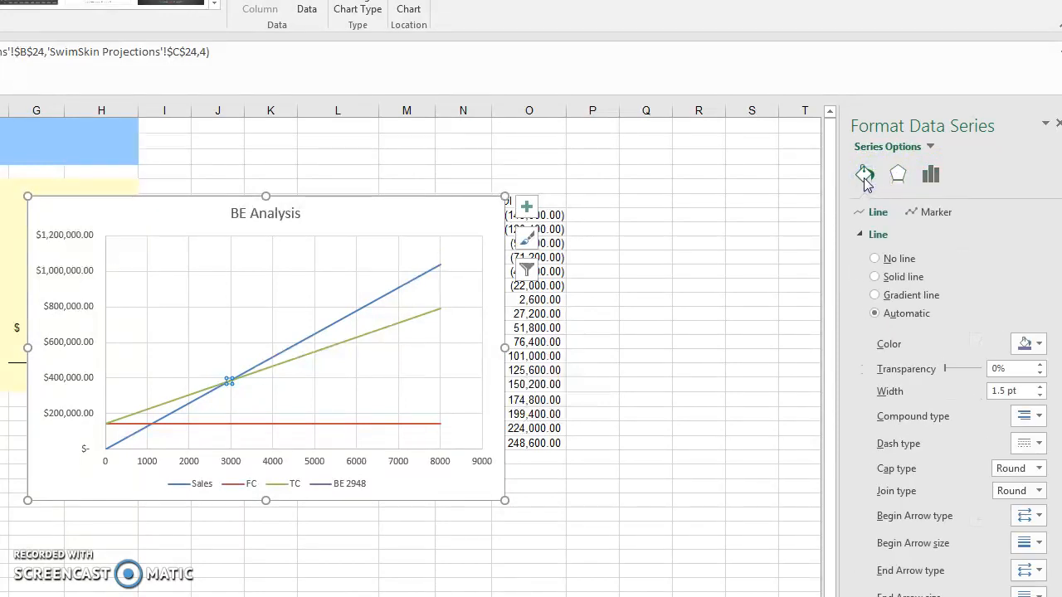
click(916, 214)
click(860, 234)
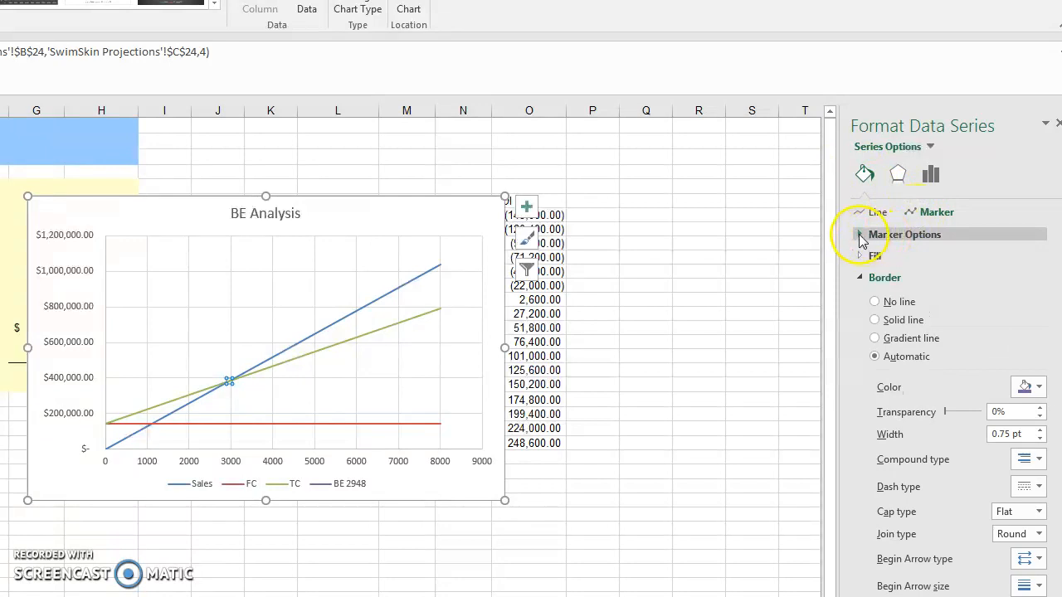
click(875, 295)
click(960, 334)
click(961, 334)
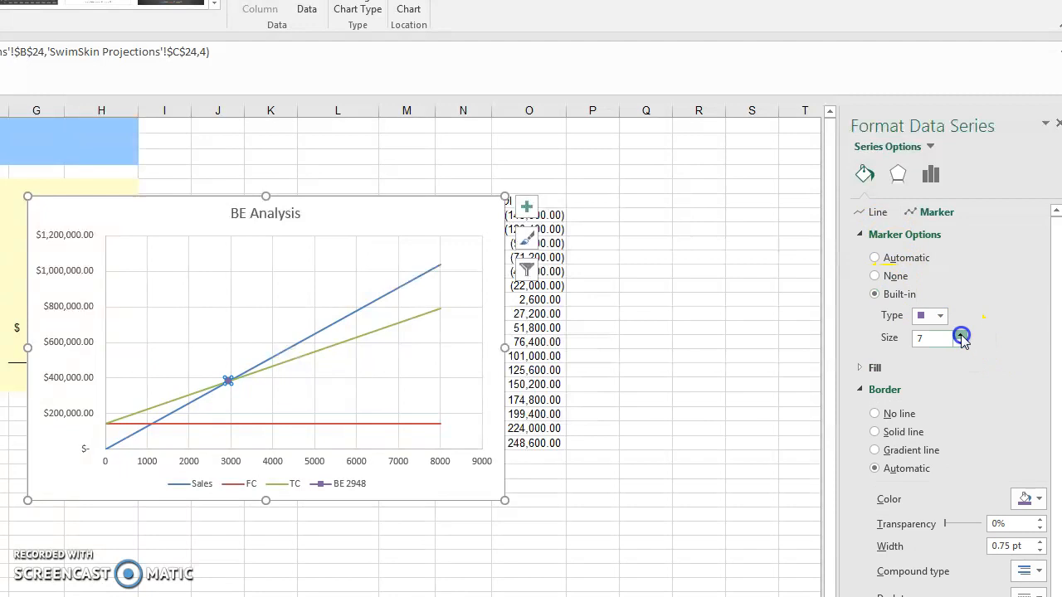
click(760, 366)
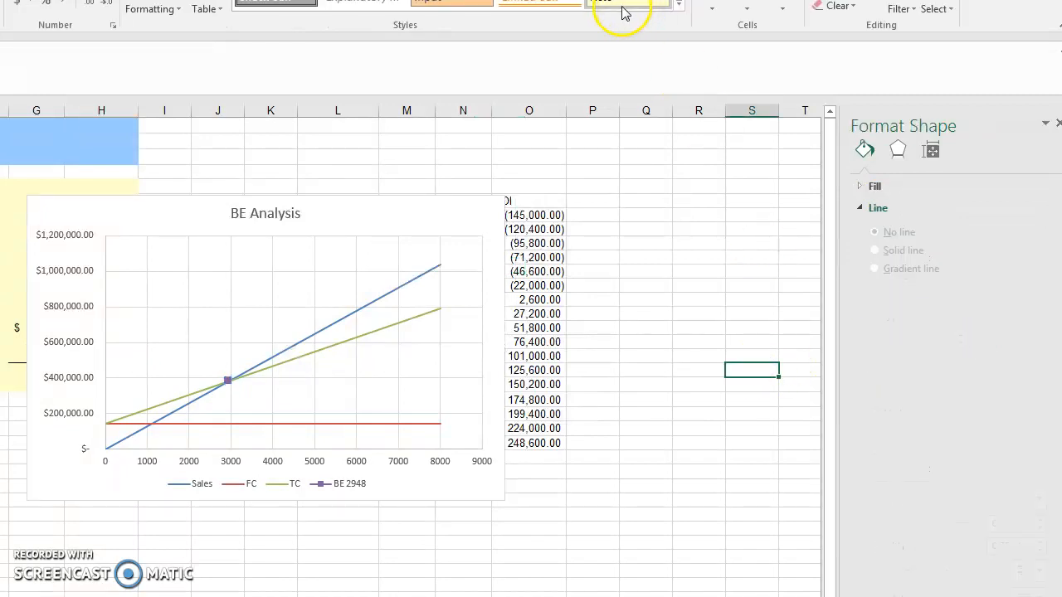
click(398, 216)
click(651, 214)
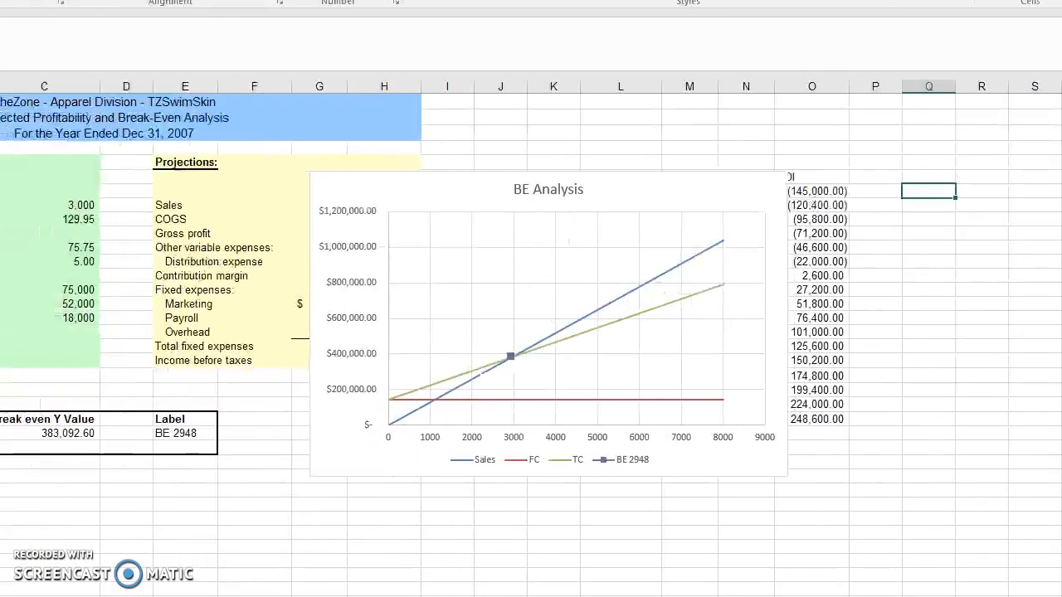
click(569, 536)
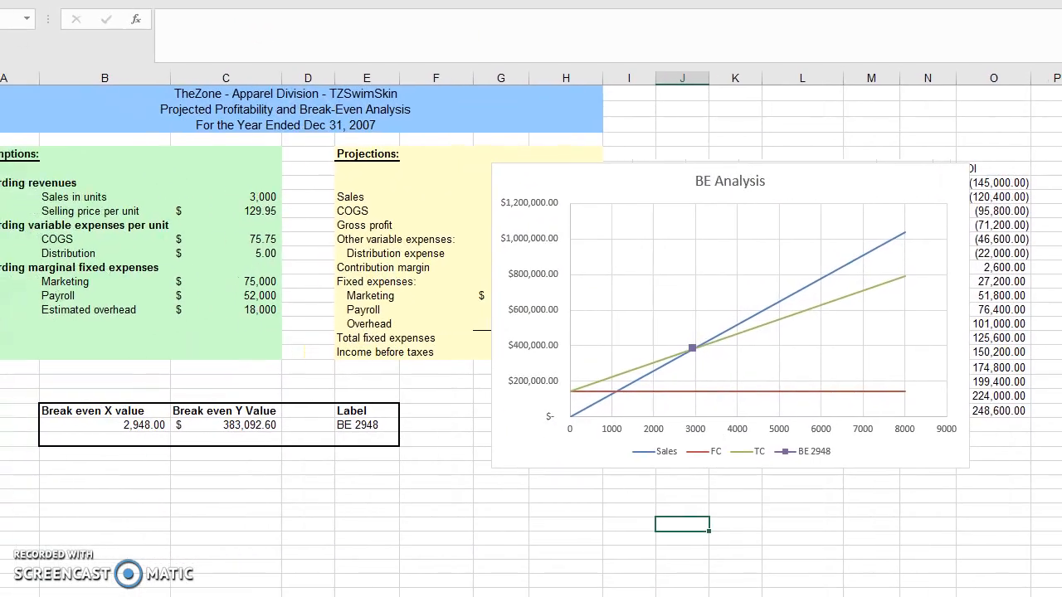
Step: Set the selling price per unit in the revenue assumptions to 150
click(265, 208)
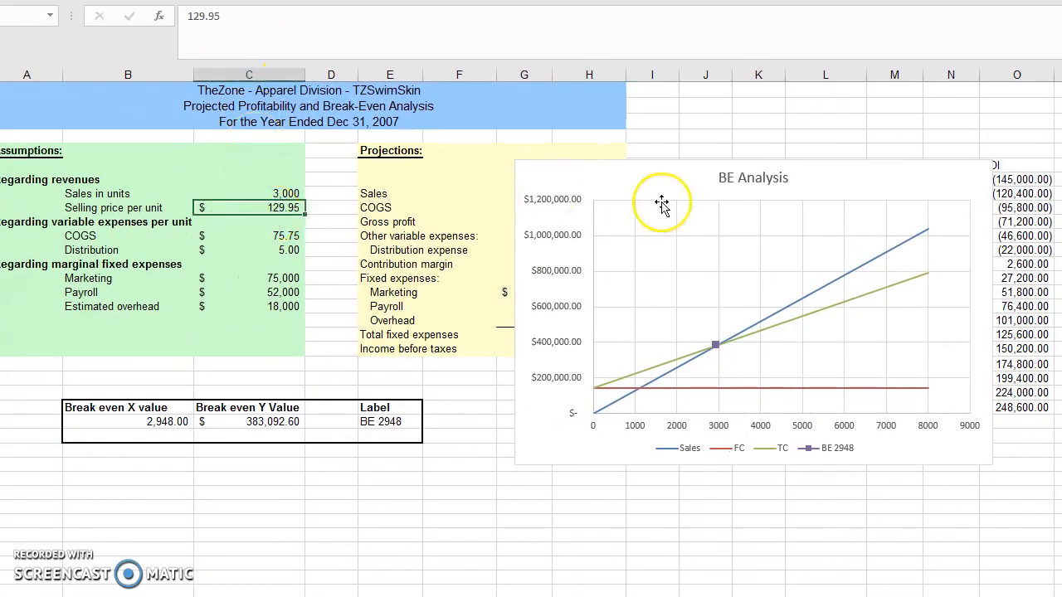
text(15)
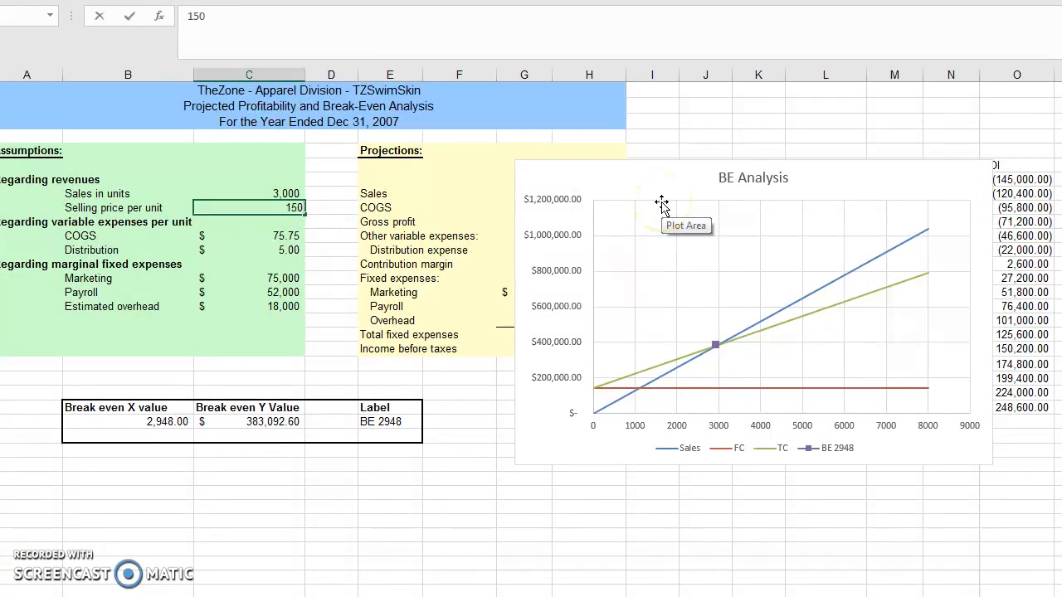
text(0)
key(Return)
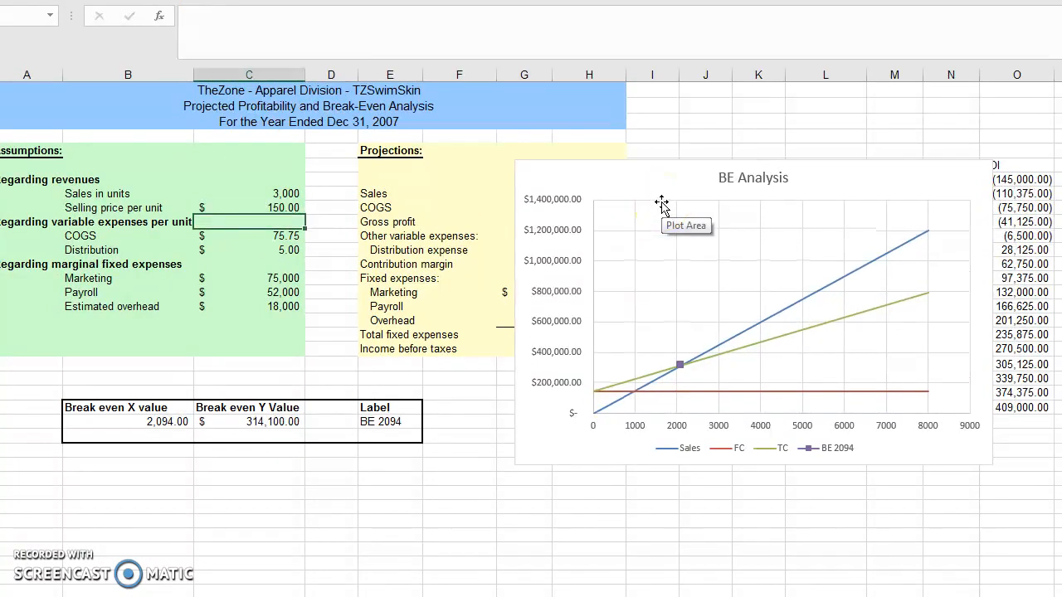
Step: Set the Marketing amount in the marginal fixed expense assumptions to 10,000
click(249, 280)
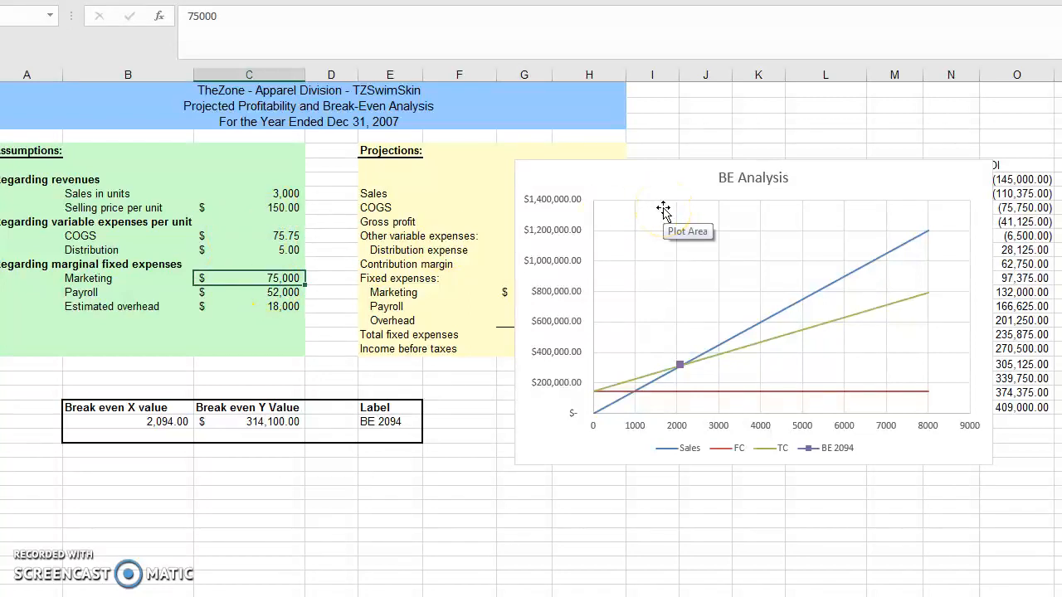
text(10)
text(0,000)
key(Return)
Step: Change the Marketing fixed expense assumption to 100,000
key(Up)
text(1)
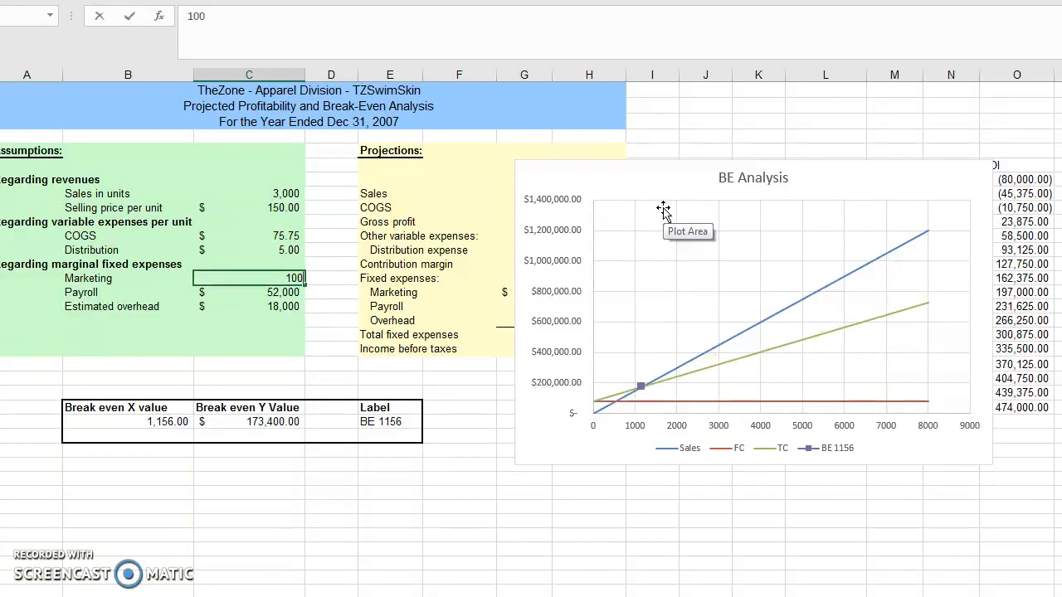
text(00,000)
key(Return)
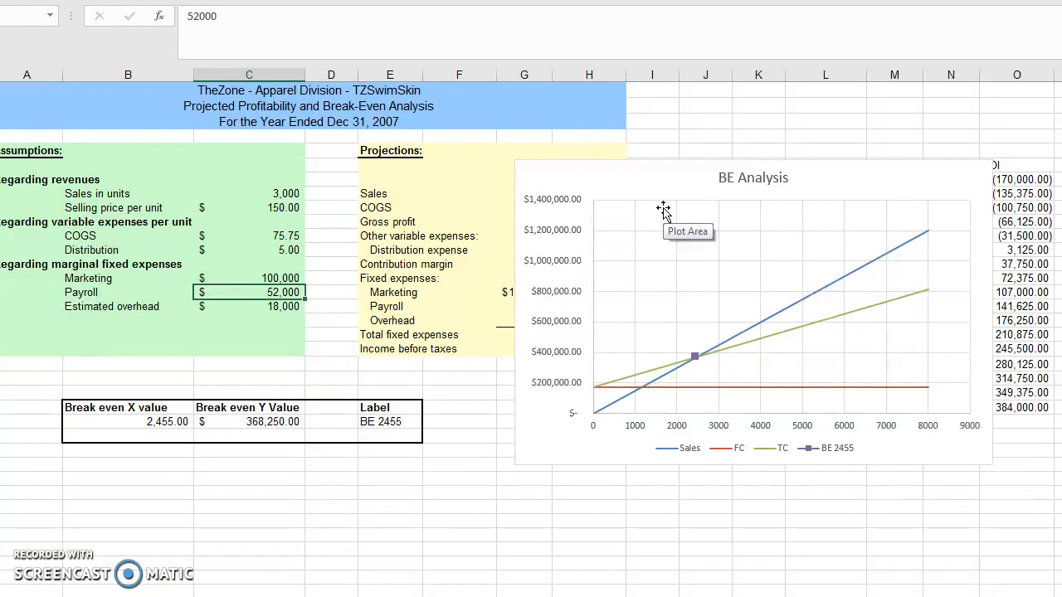
Step: Edit the Marketing fixed expense assumption to 150,000
key(Up)
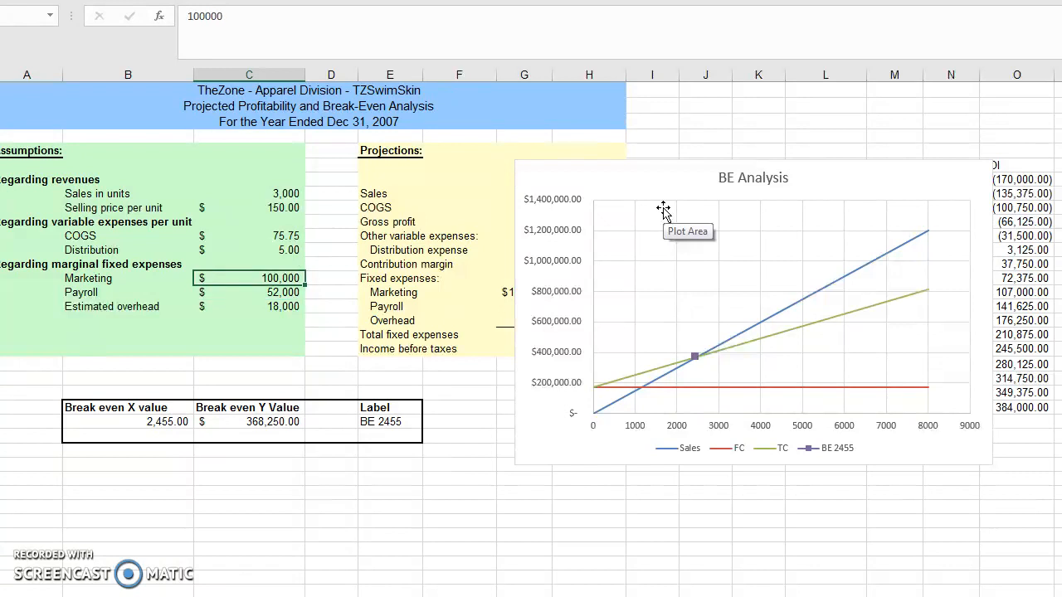
click(200, 15)
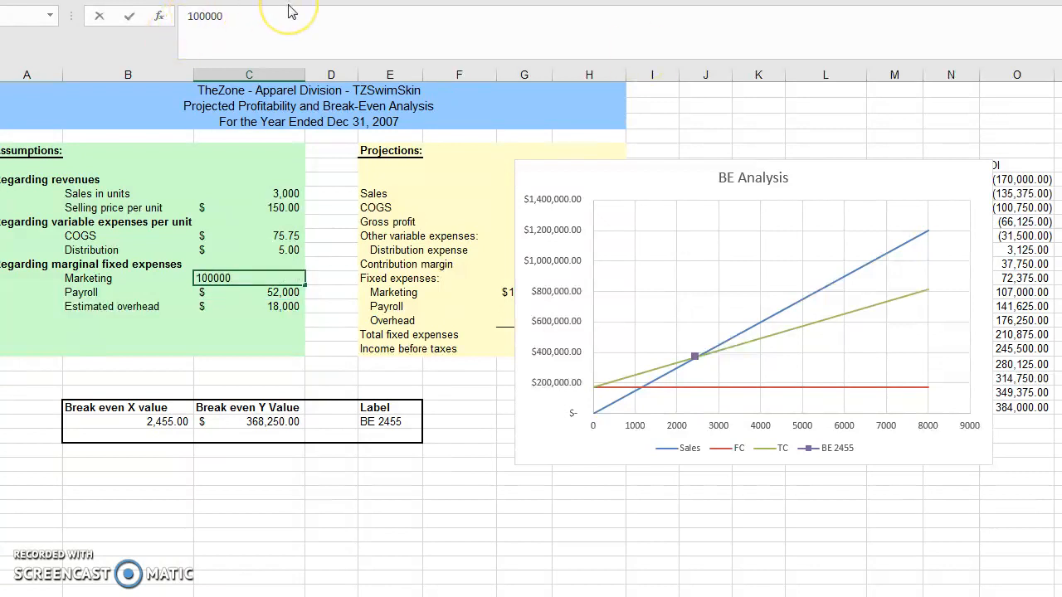
key(Return)
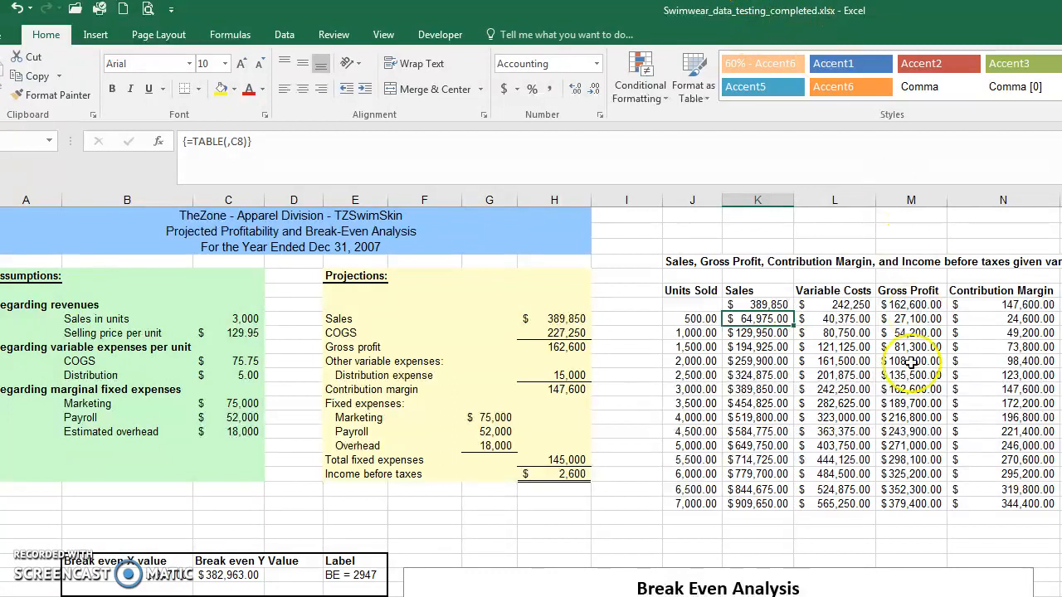
Step: Examine the variable costs, gross profit and income before taxes columns of the data table in Swimwear_data_testing_completed.xlsx
click(832, 333)
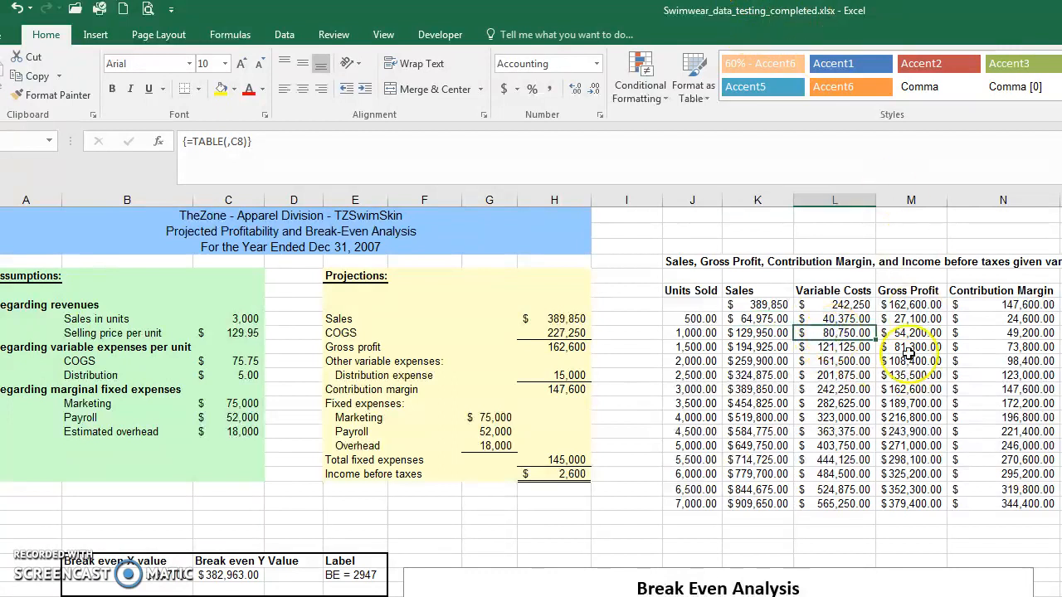
click(910, 333)
click(902, 305)
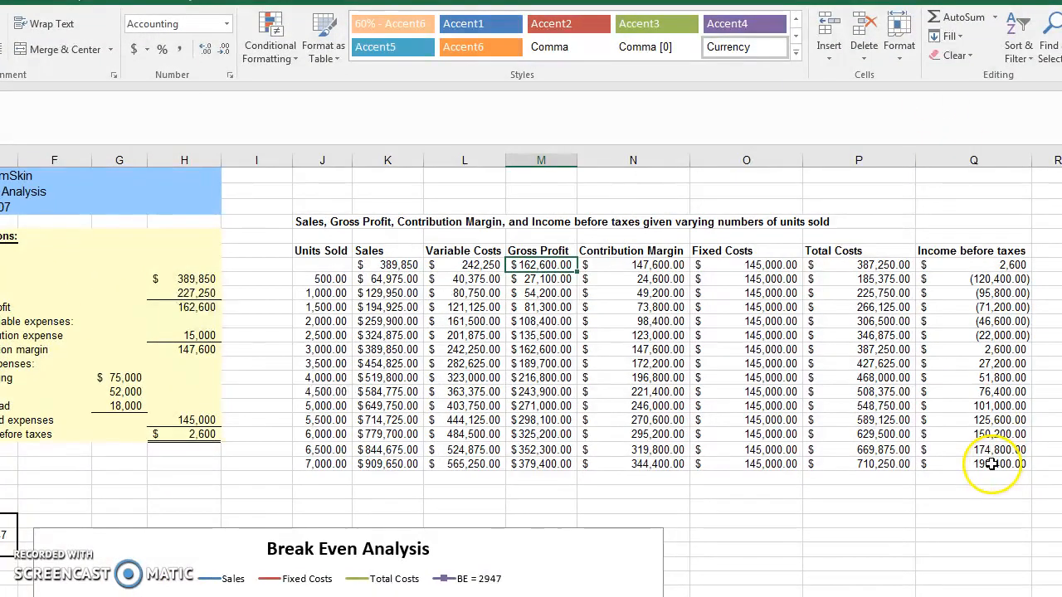
click(993, 463)
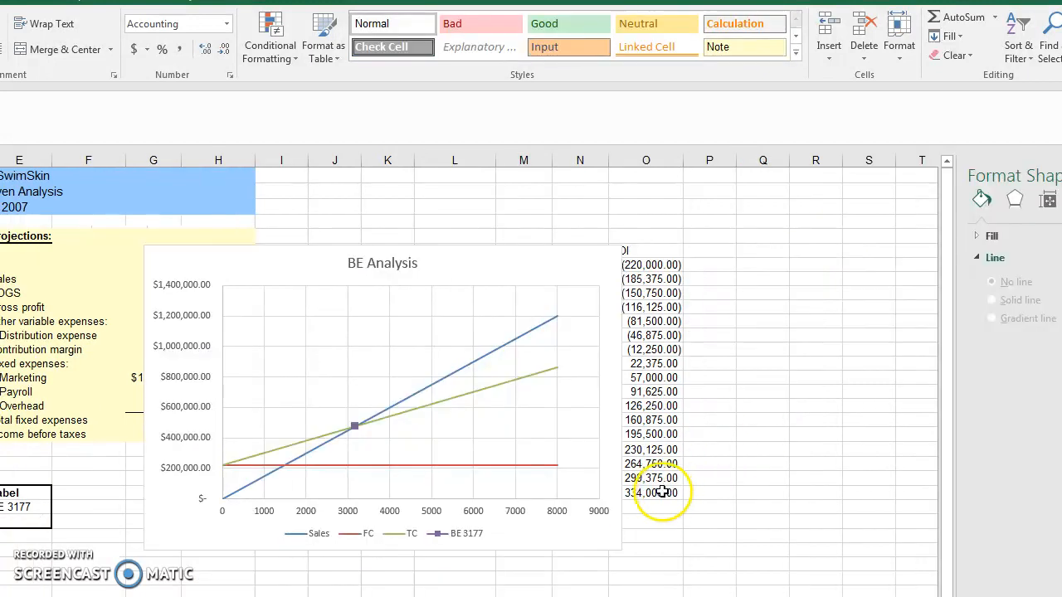
Step: In the working workbook, move the BE Analysis chart below the data table and check the NOI for 7000 units
drag(450, 244, 346, 532)
click(387, 464)
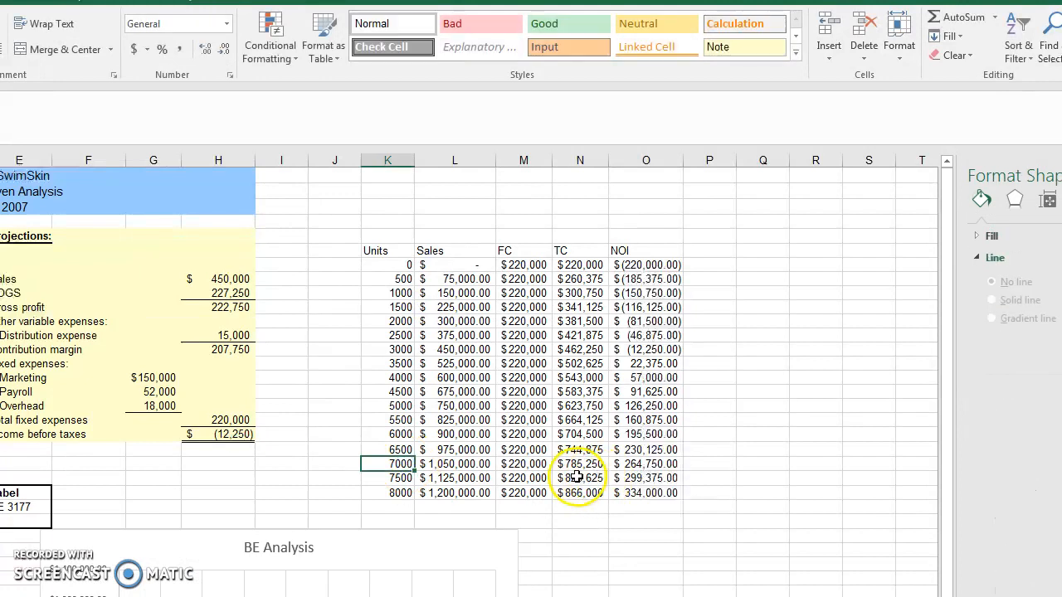
click(655, 463)
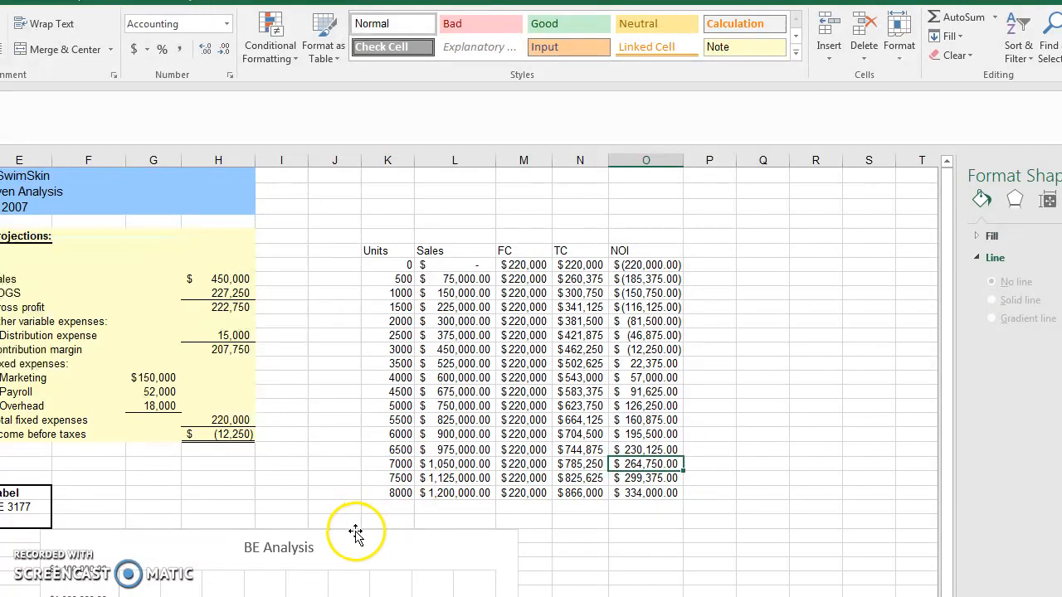
click(0, 307)
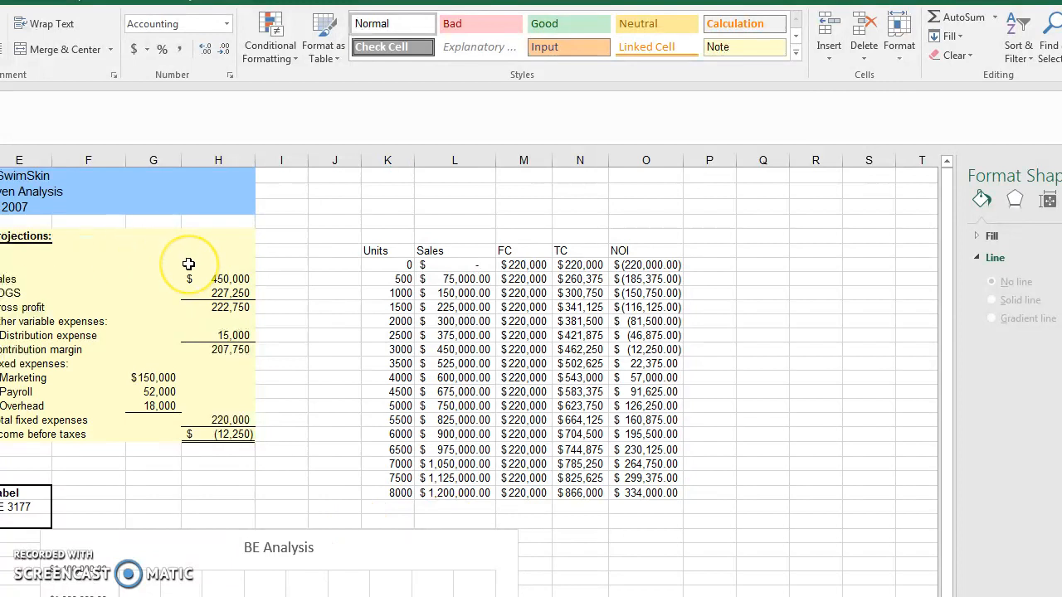